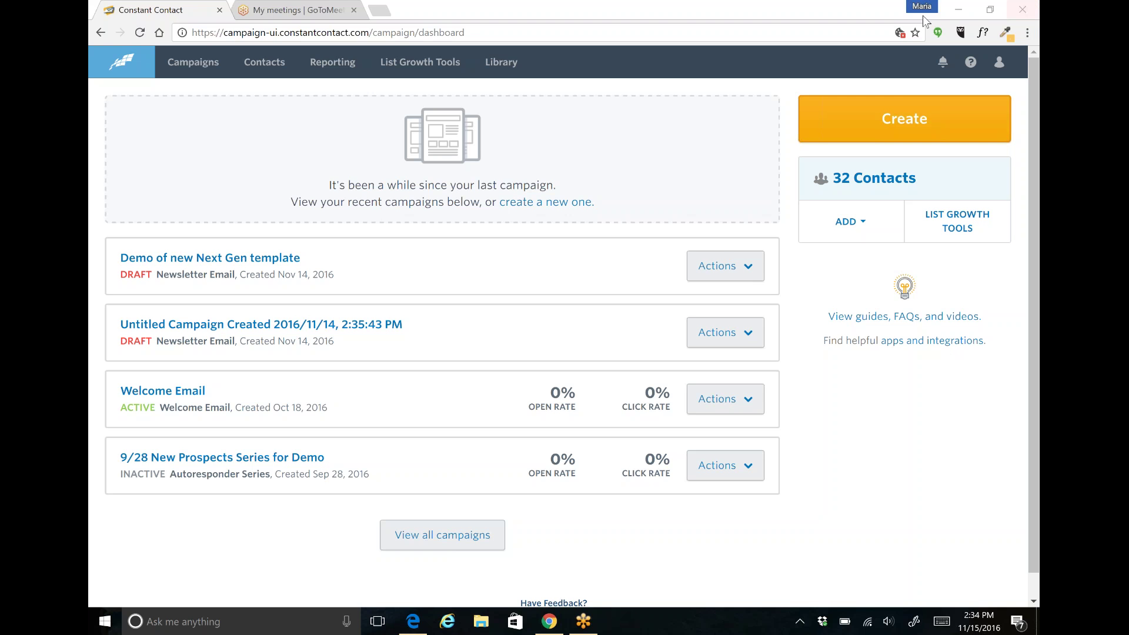
Start a new email campaign and switch to the new templates gallery.
left_click(892, 128)
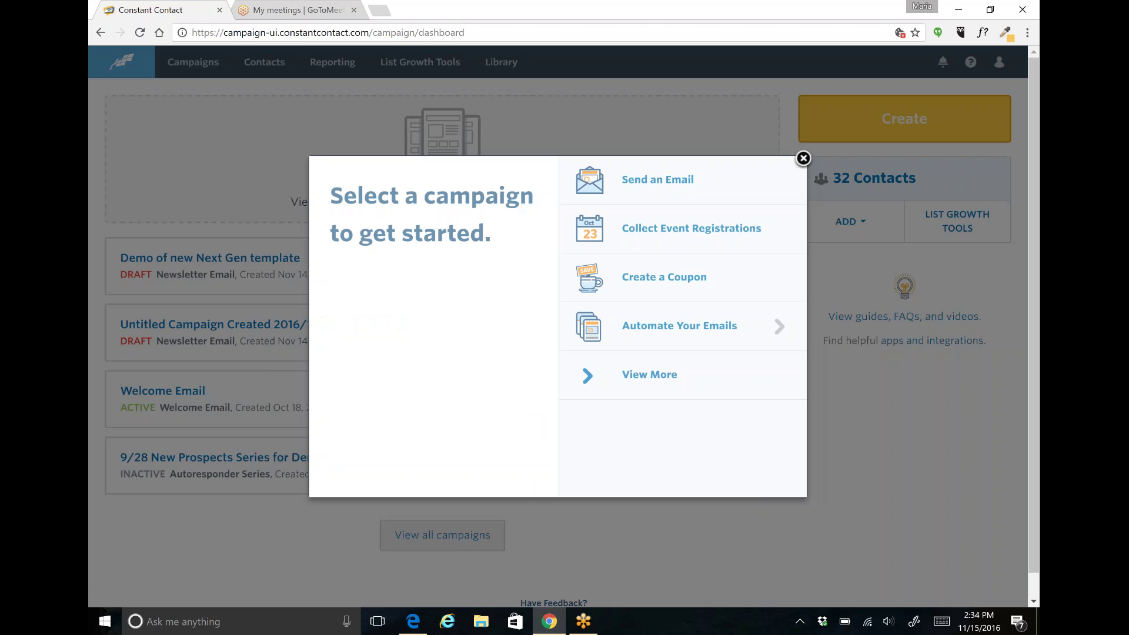
left_click(658, 186)
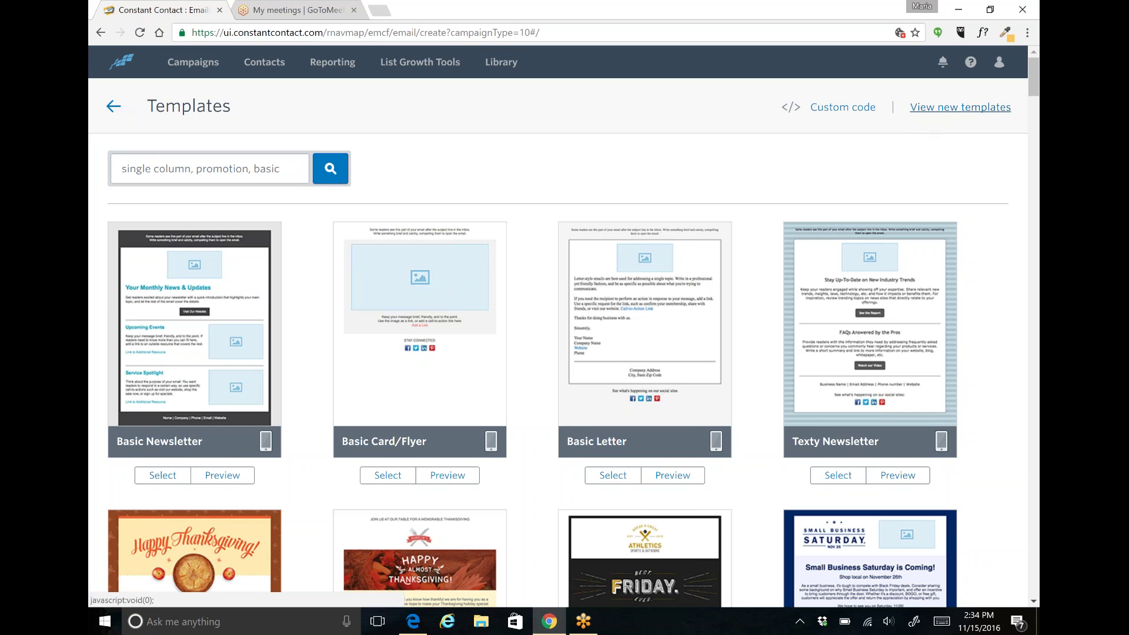
left_click(960, 107)
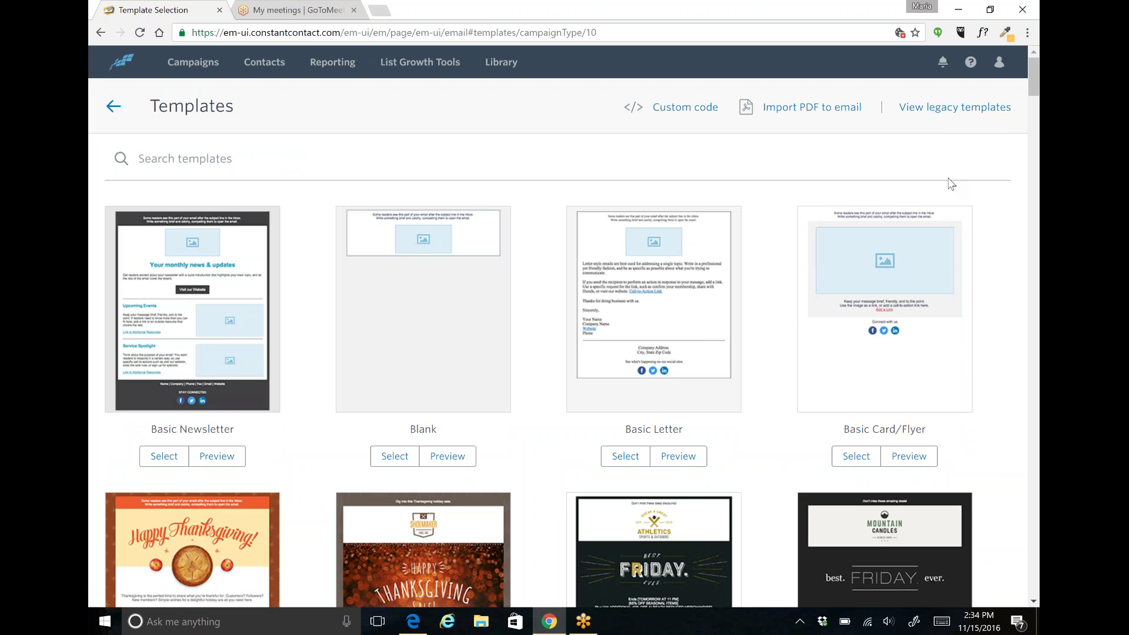
scroll(951, 184, "down", 1)
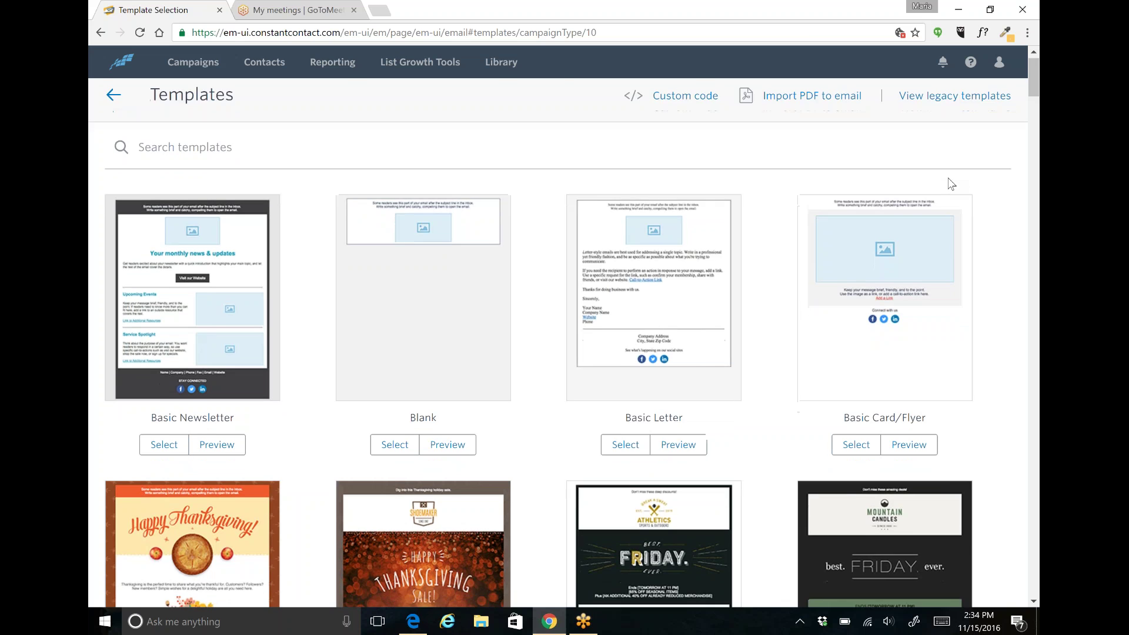
scroll(950, 184, "down", 2)
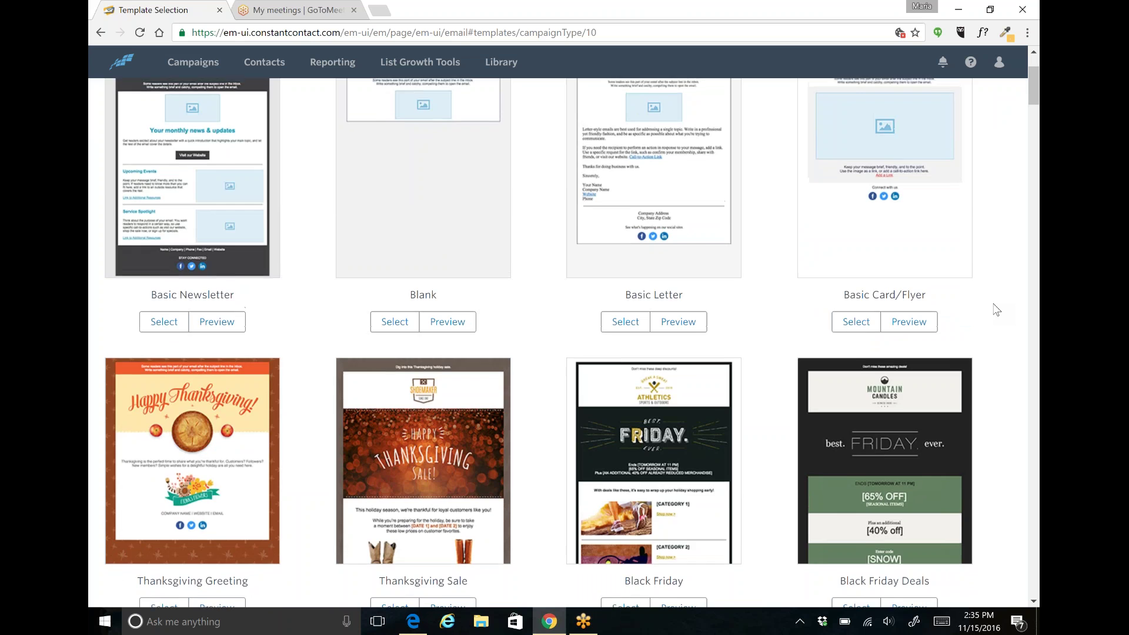
scroll(996, 310, "up", 3)
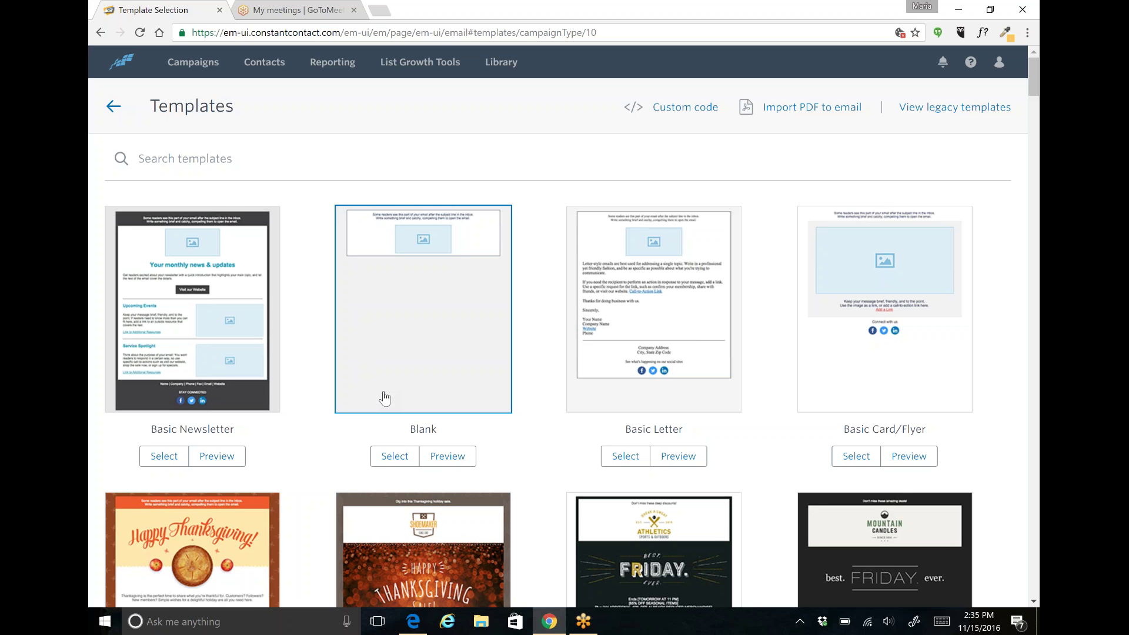
scroll(385, 398, "down", 6)
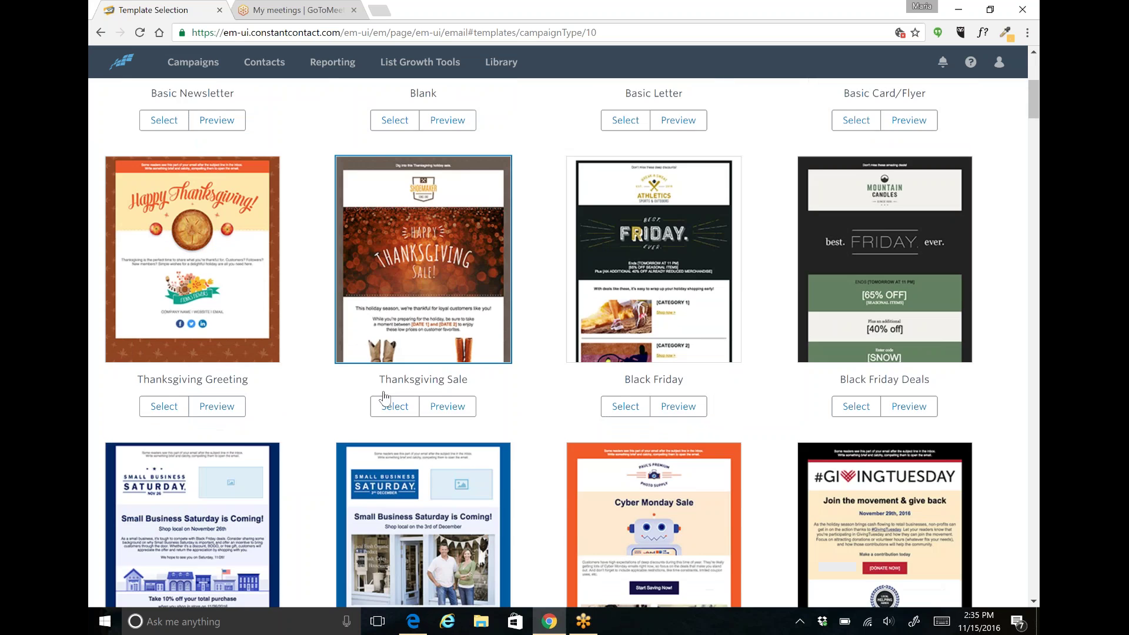
scroll(385, 398, "down", 2)
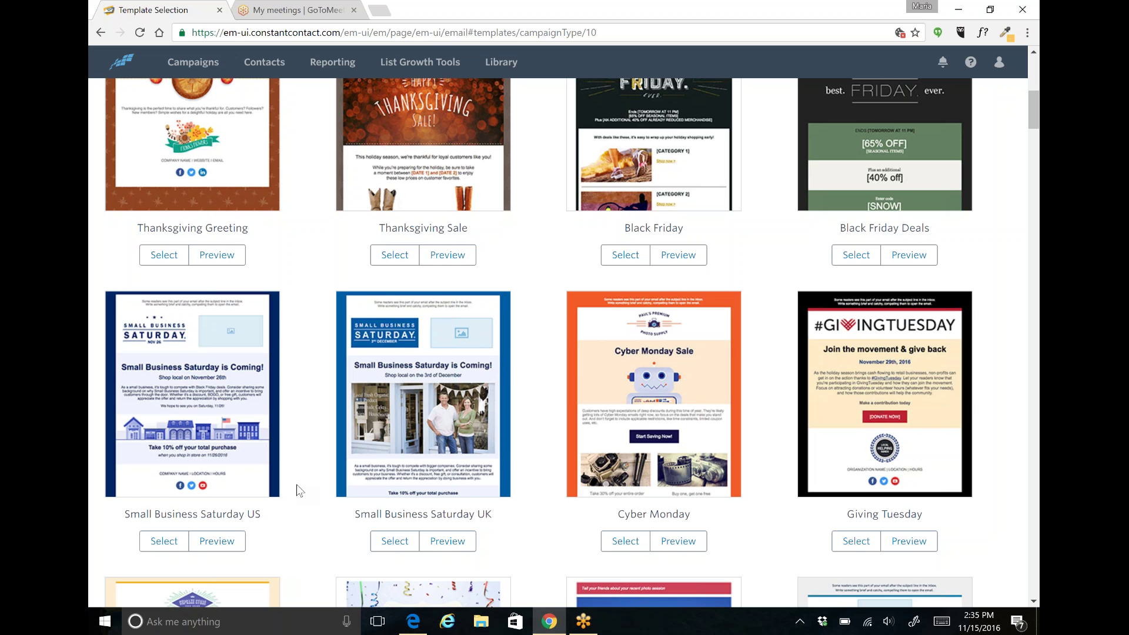
scroll(299, 490, "down", 5)
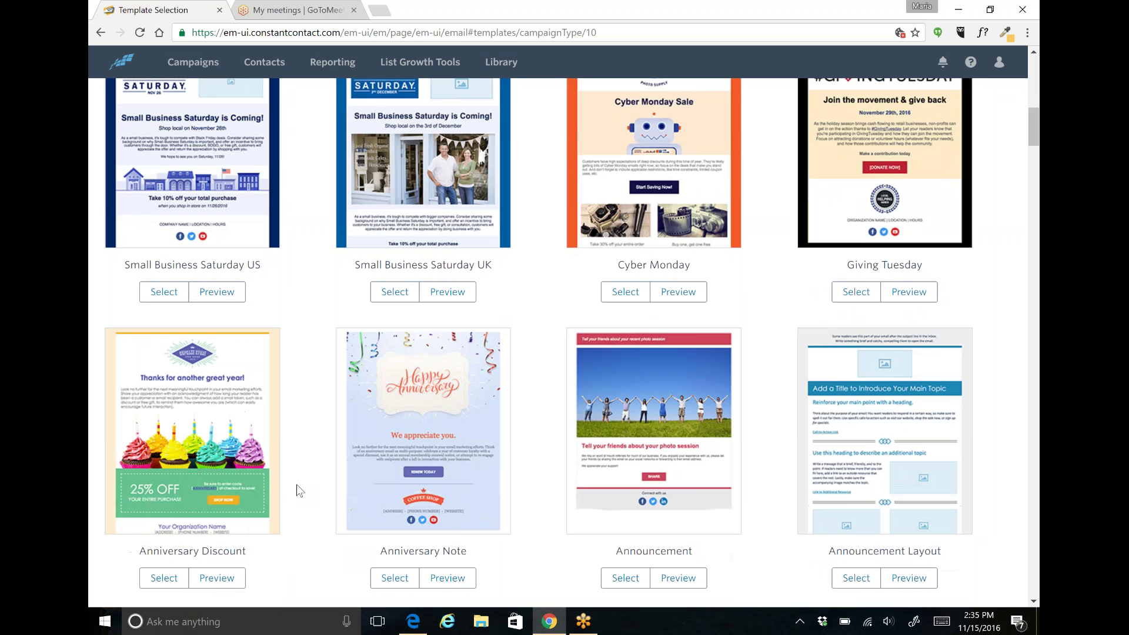
scroll(299, 490, "down", 2)
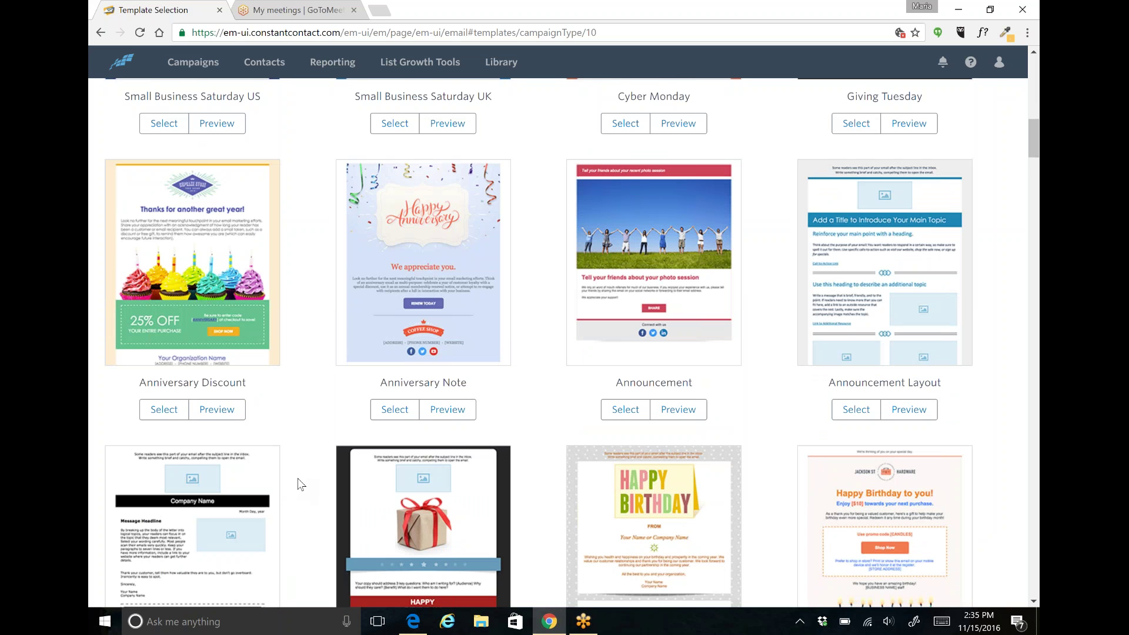
scroll(301, 483, "down", 6)
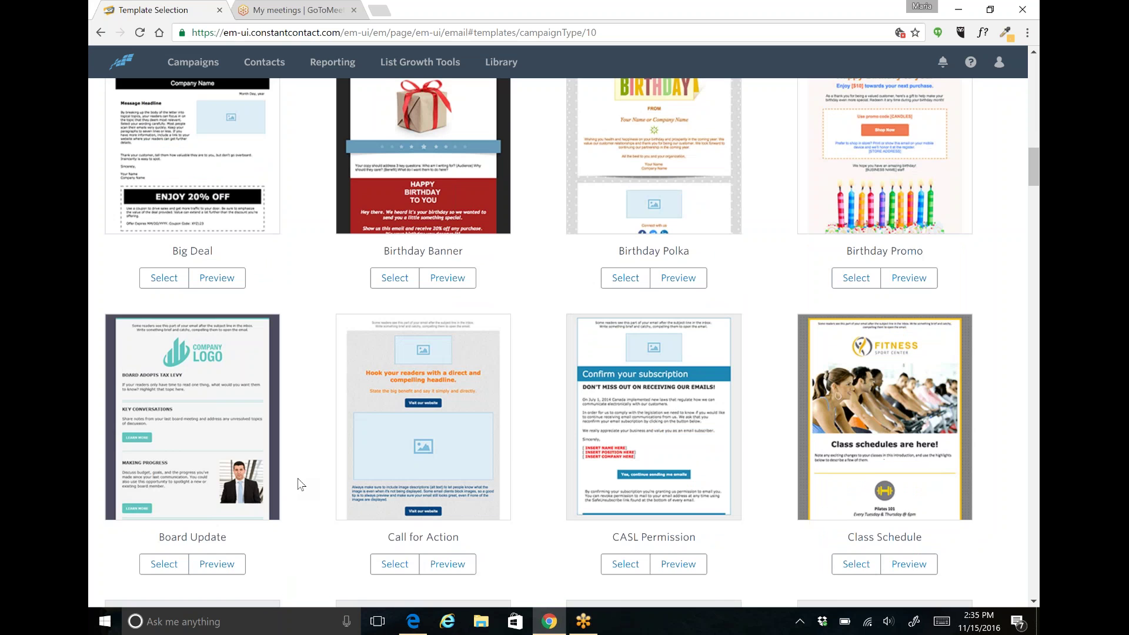
scroll(301, 483, "down", 3)
scroll(301, 484, "up", 20)
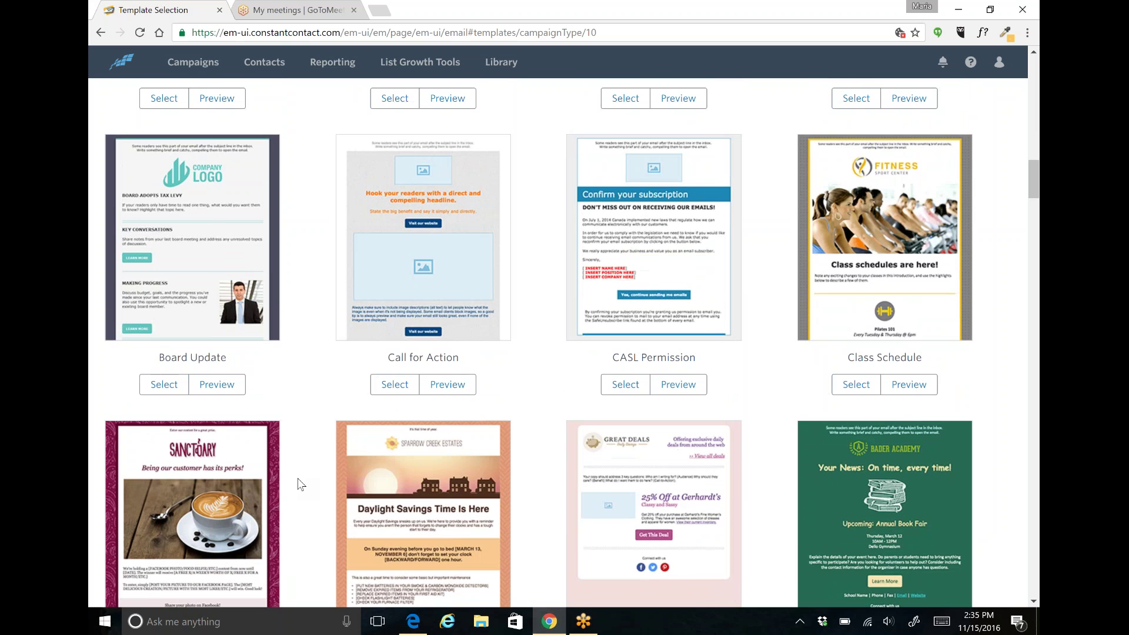
scroll(301, 484, "up", 3)
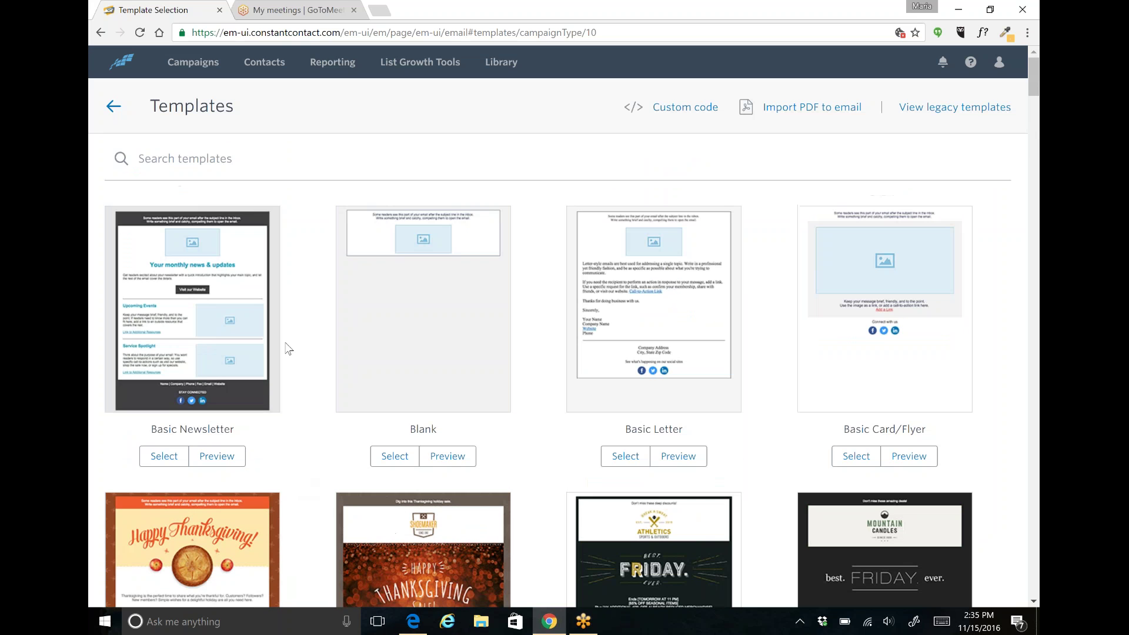
Open the 'Demo of new Next Gen template' draft from Campaigns and scroll through its content.
left_click(207, 63)
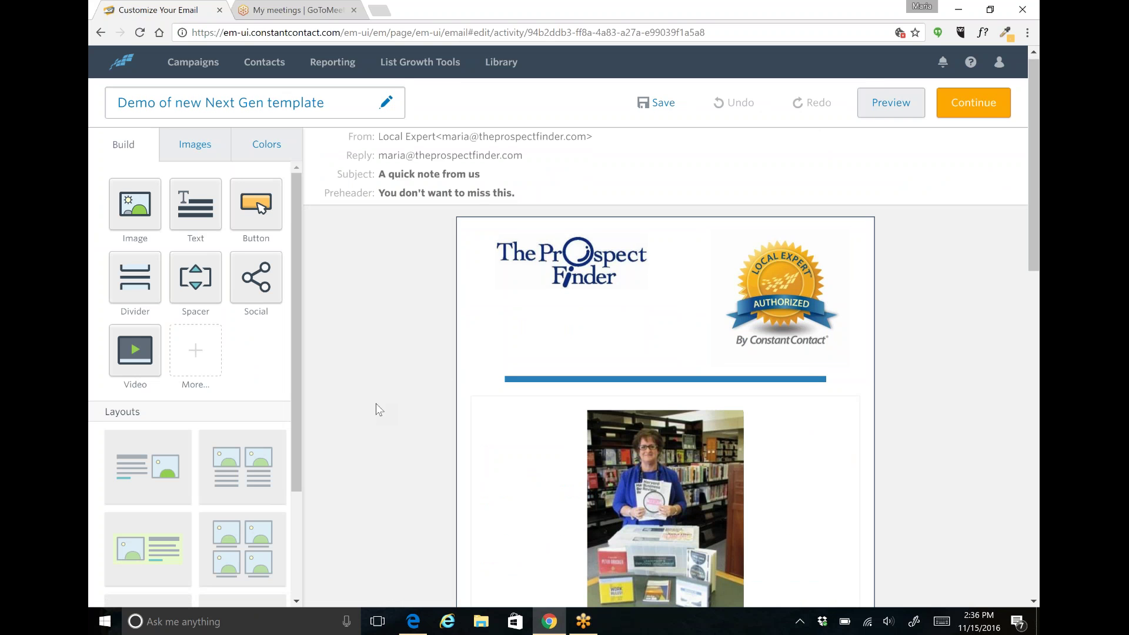
scroll(376, 409, "down", 7)
scroll(376, 410, "down", 6)
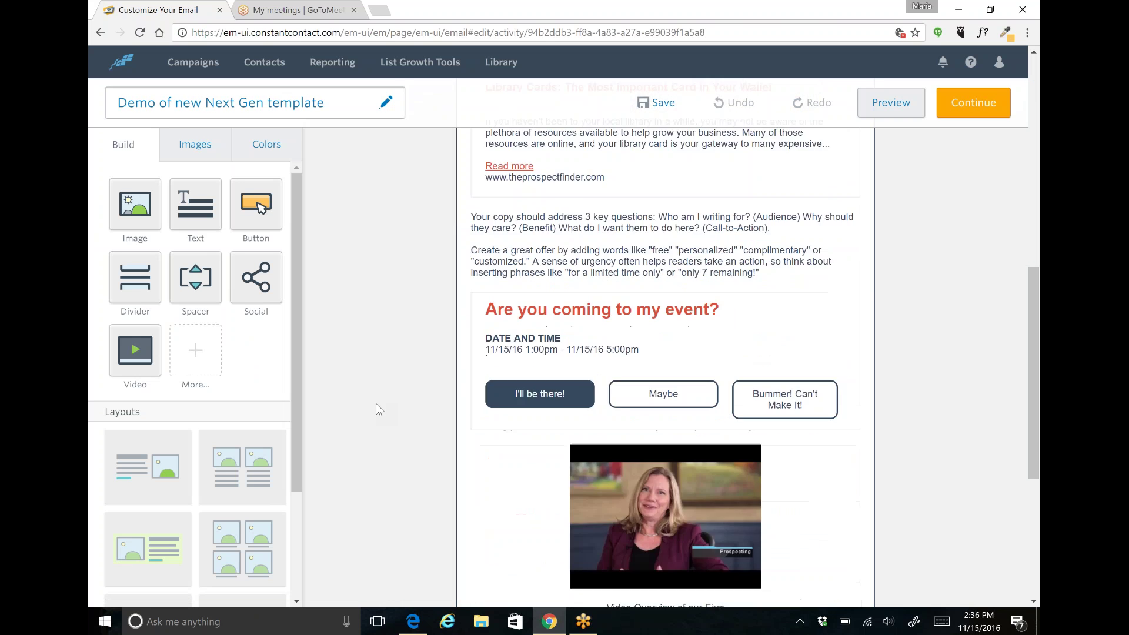
scroll(376, 410, "up", 13)
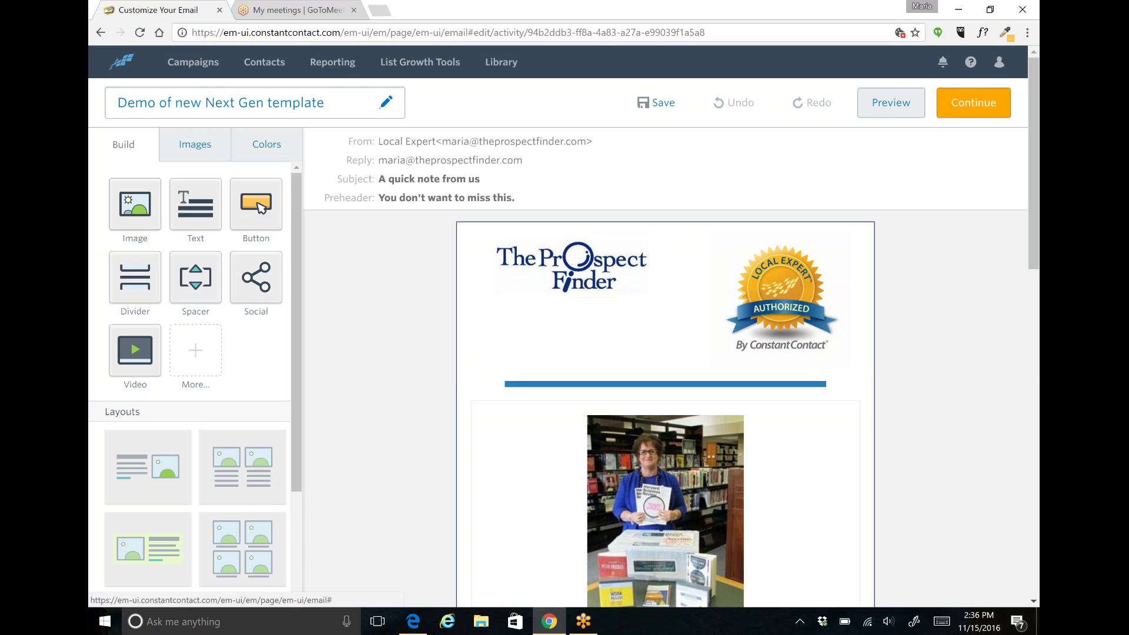
Delete the logo-and-badge header row and place an empty Image block below the blue bar.
left_click_drag(144, 205, 675, 208)
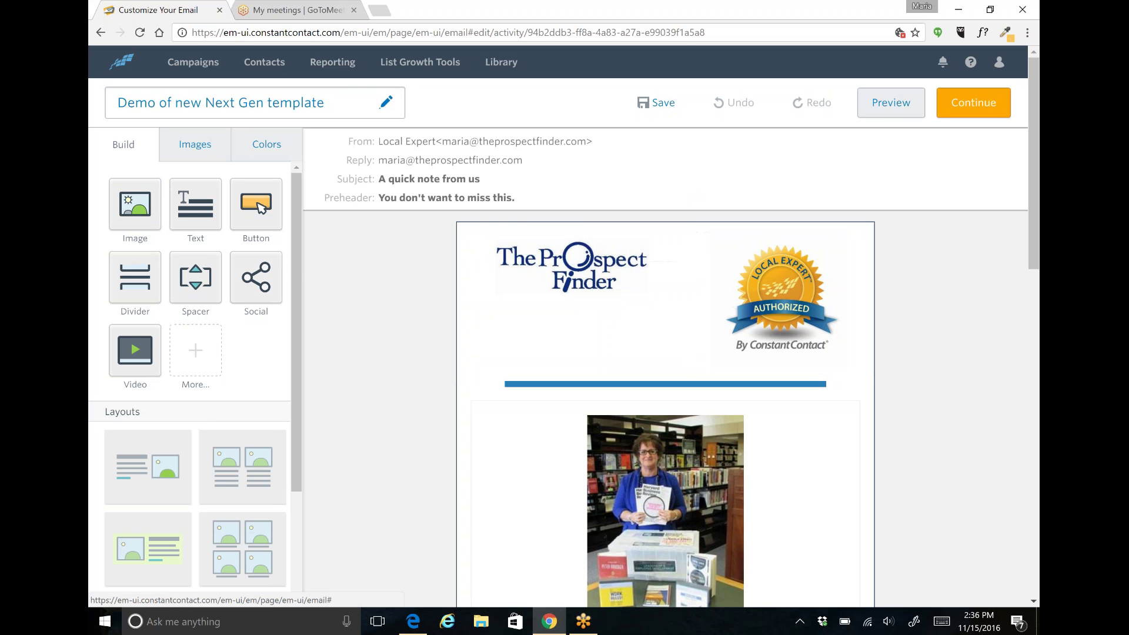
left_click_drag(144, 206, 732, 241)
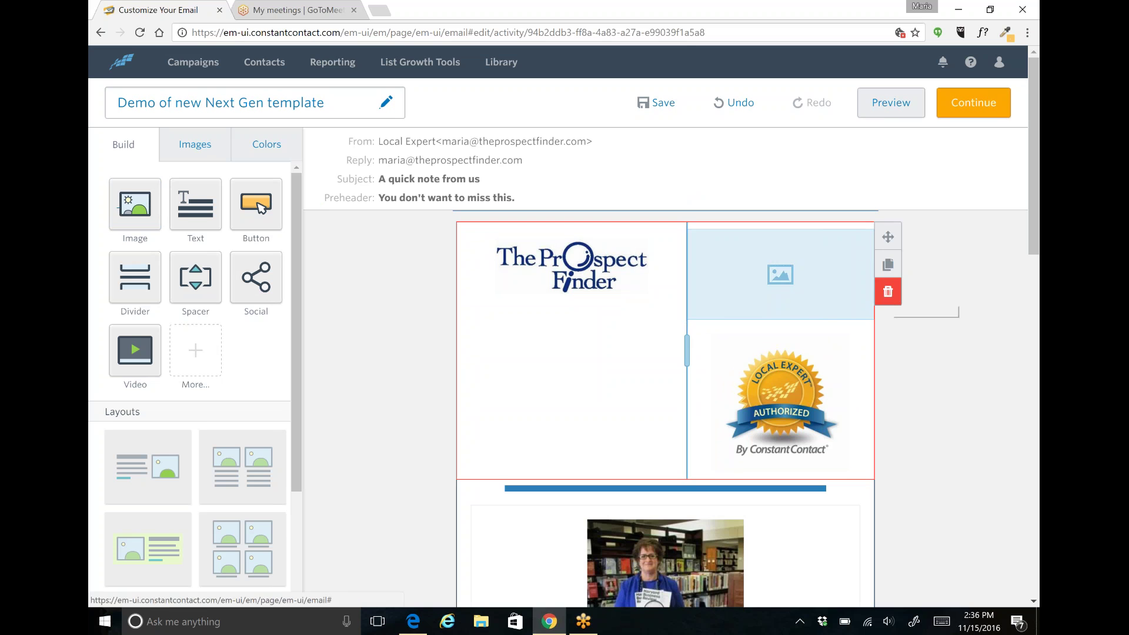
left_click(888, 291)
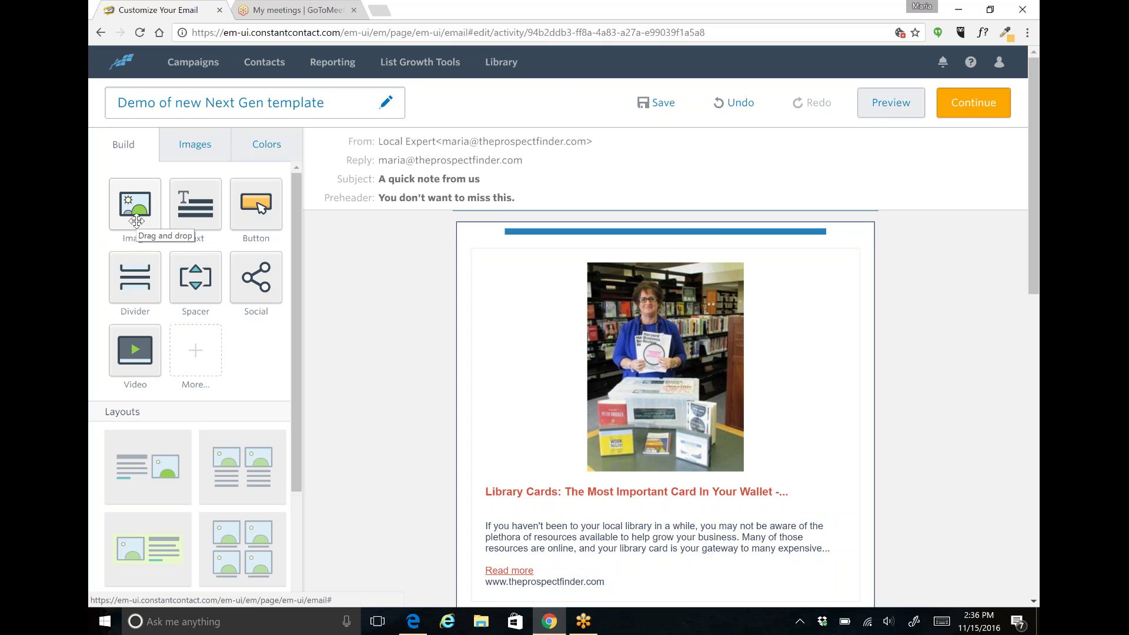
left_click_drag(137, 220, 702, 243)
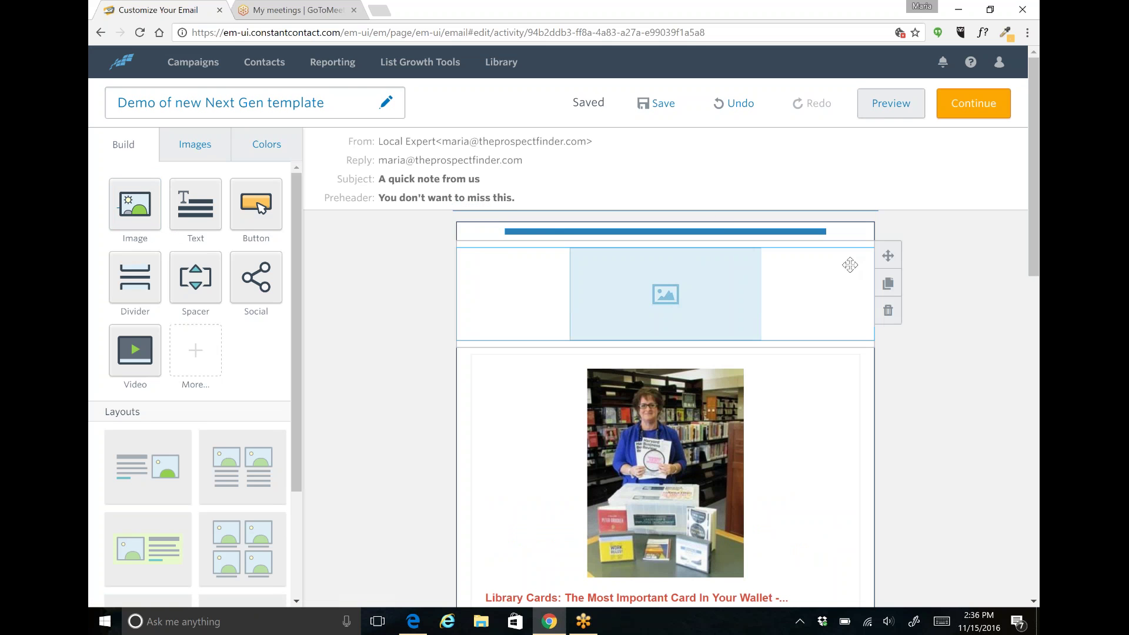
Insert PFLogoBlu380x185.jpg from My Library into the empty image block.
left_click(696, 291)
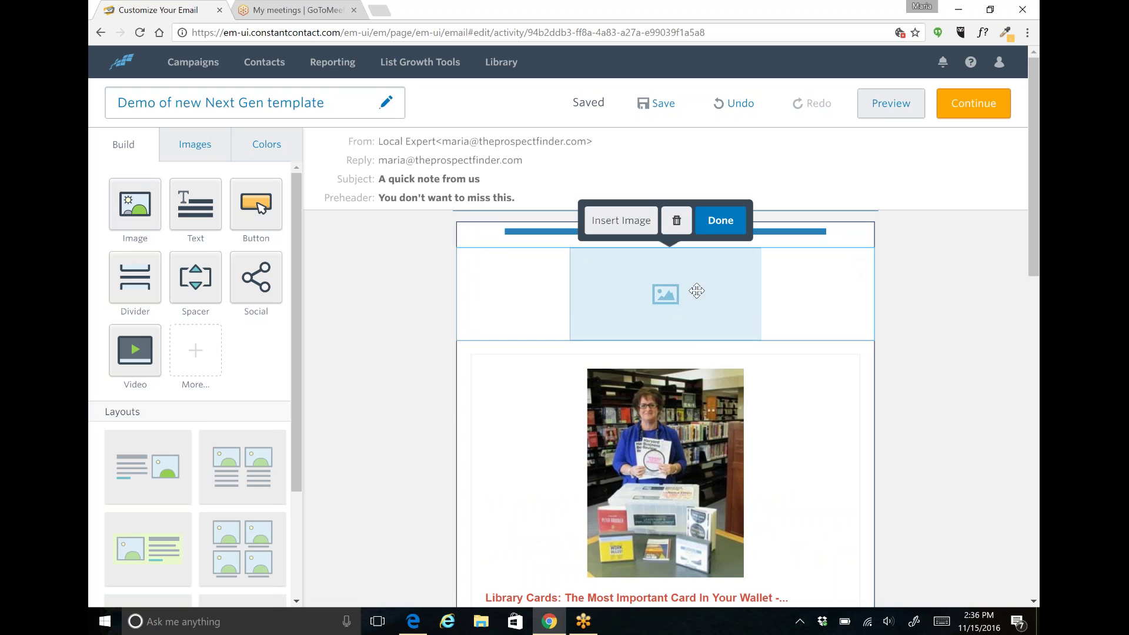
left_click(626, 227)
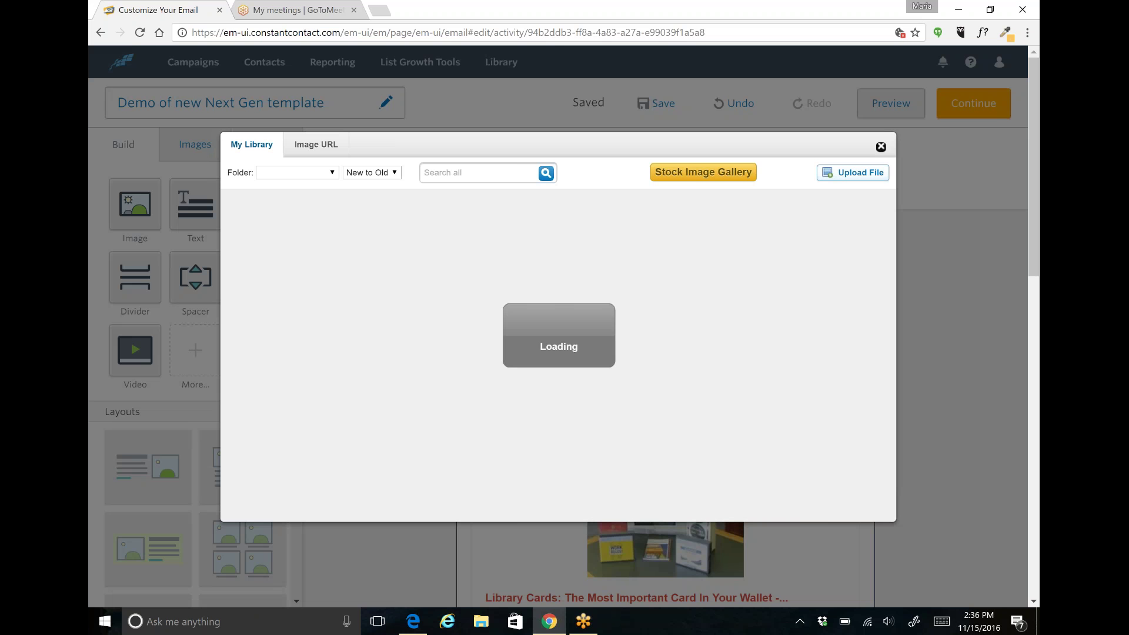
left_click(273, 257)
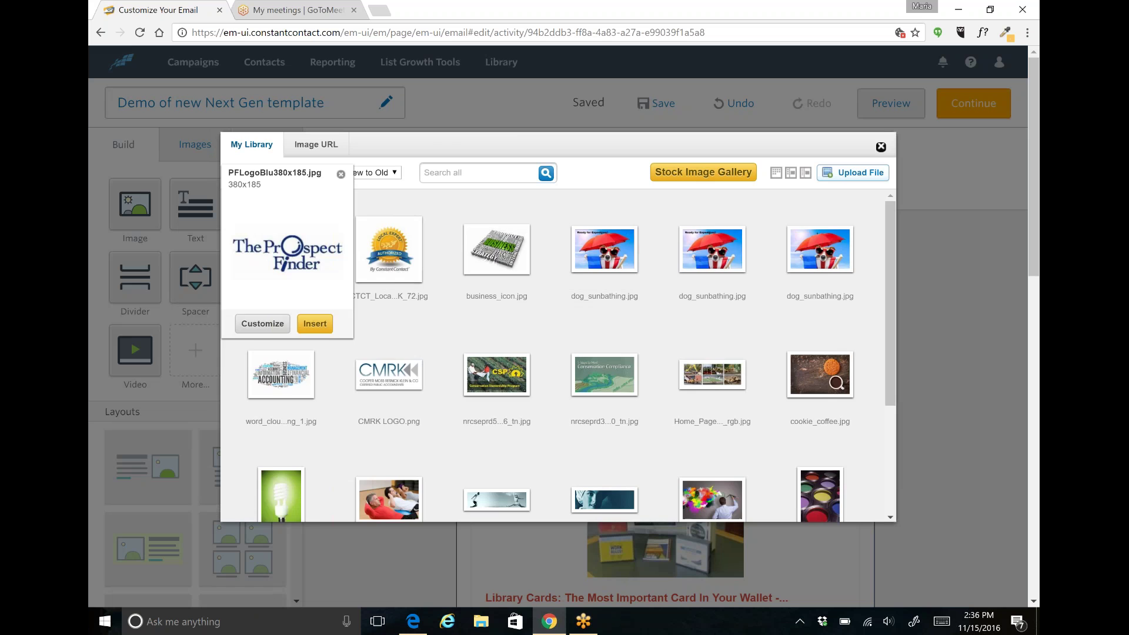
left_click(314, 323)
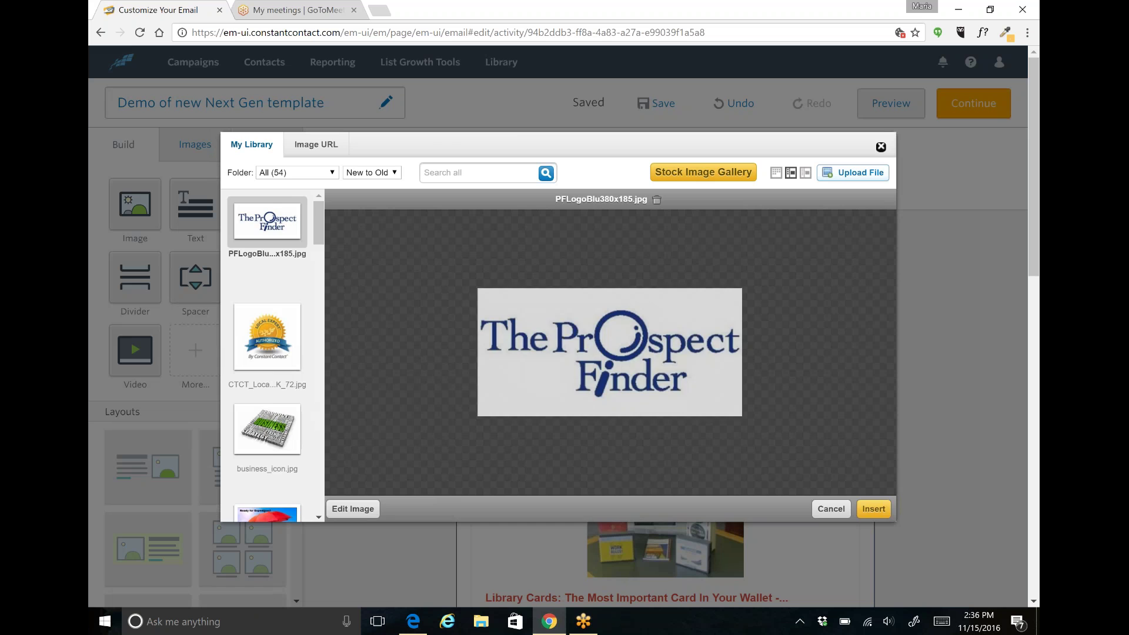
left_click(874, 510)
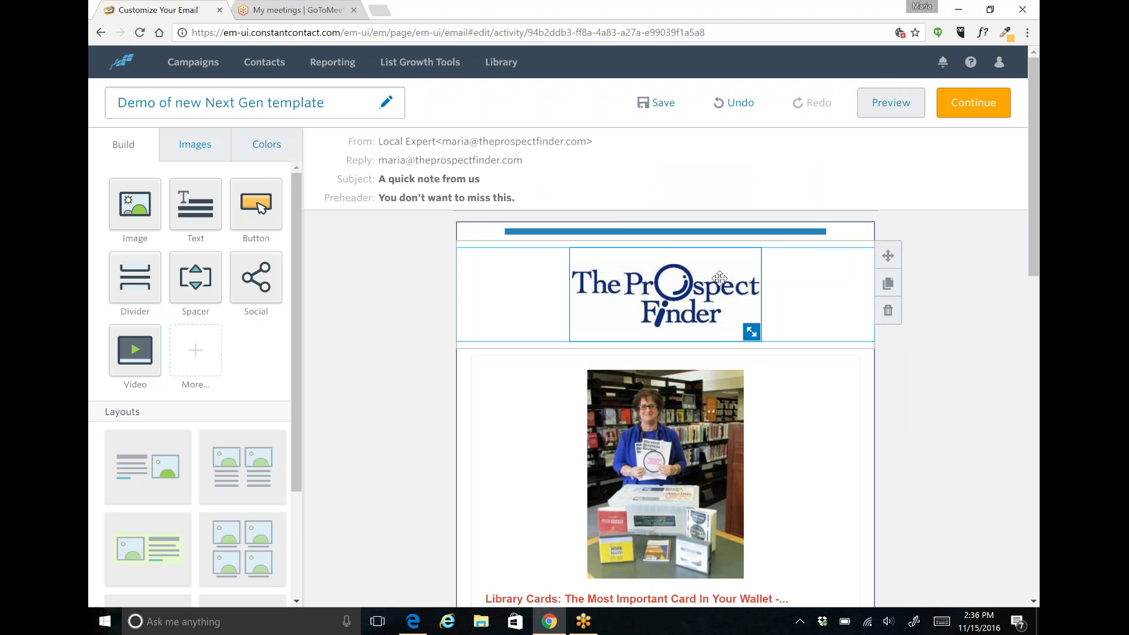
left_click(719, 278)
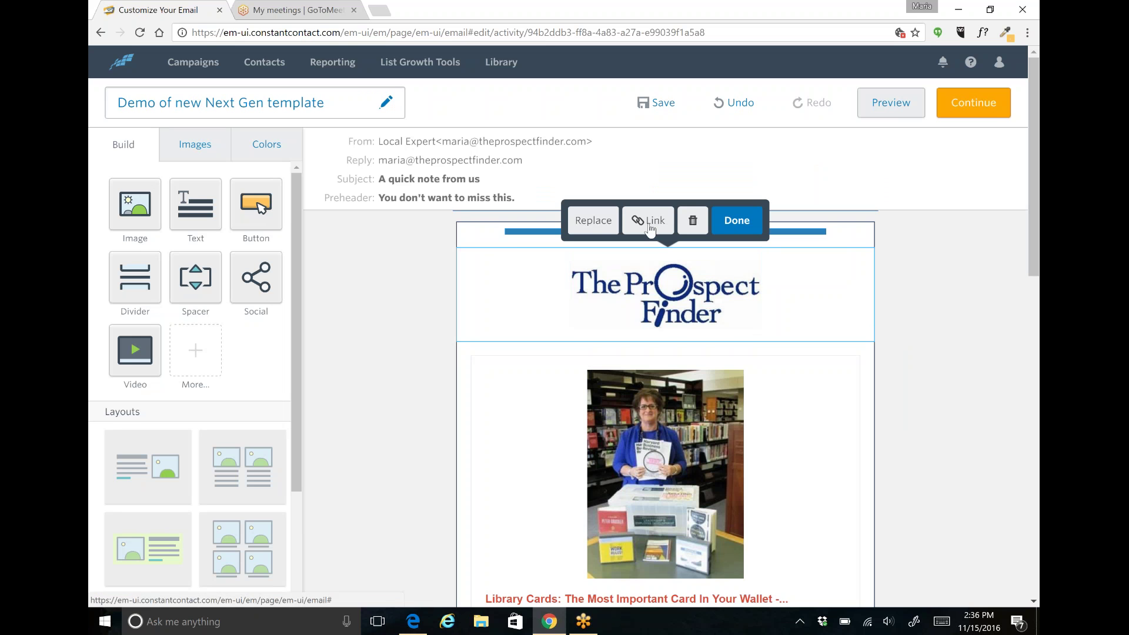
left_click(649, 222)
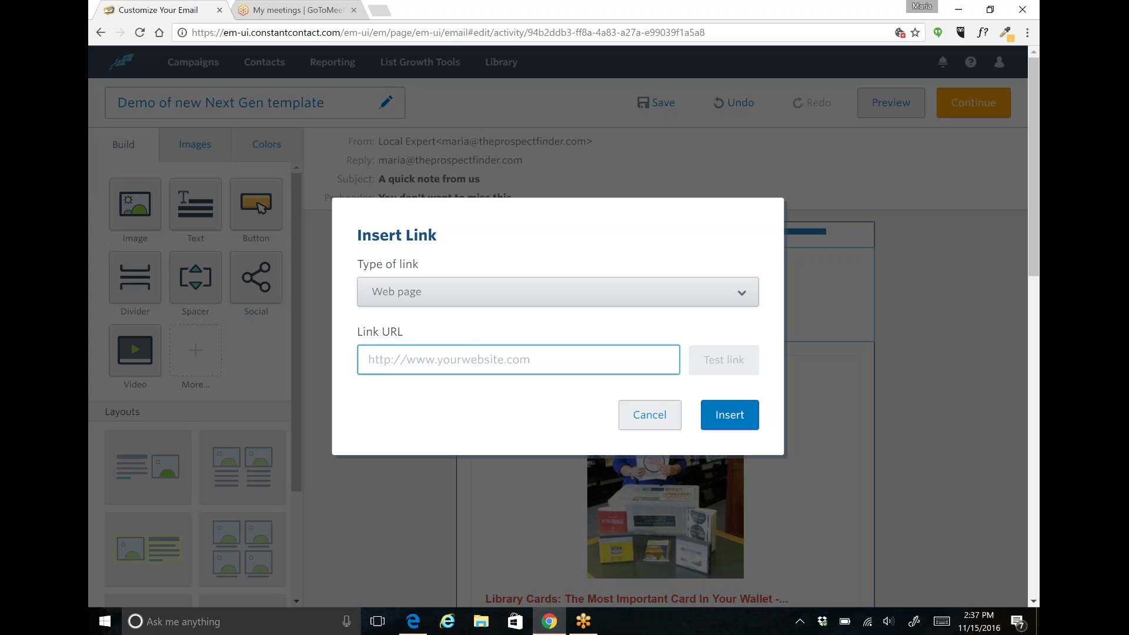
type("http")
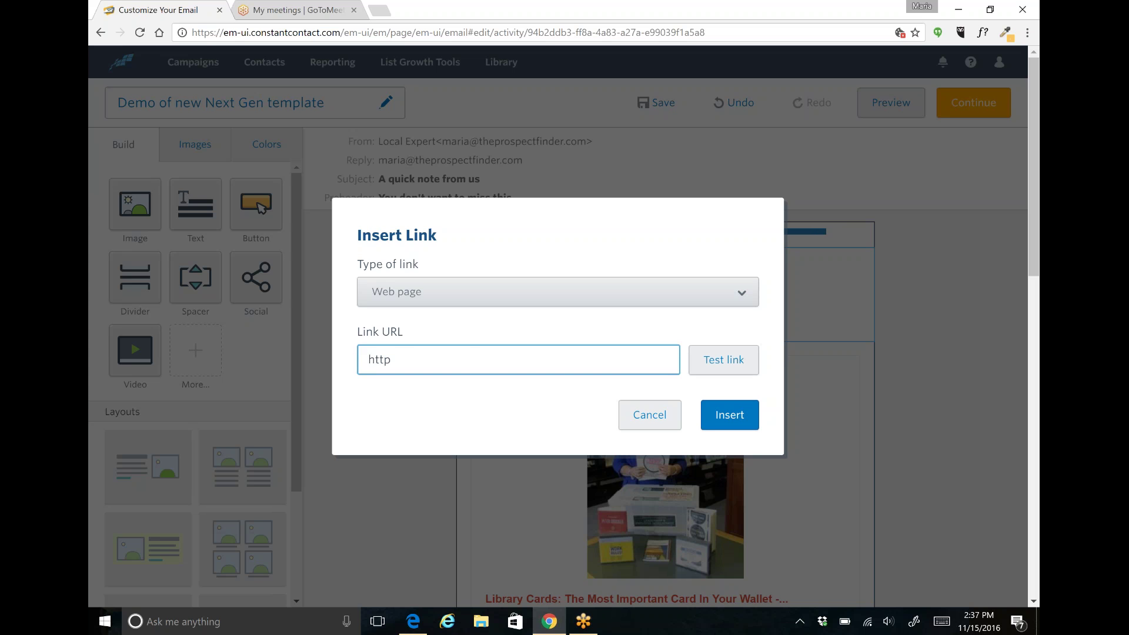
type("://www.theprospectfinder.")
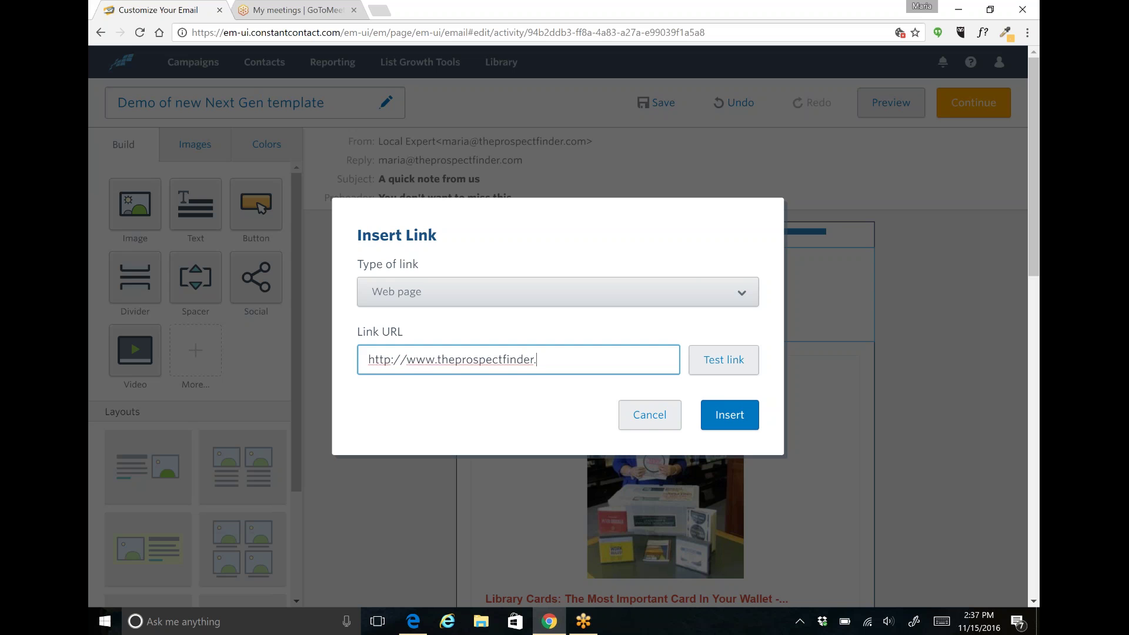
type("com")
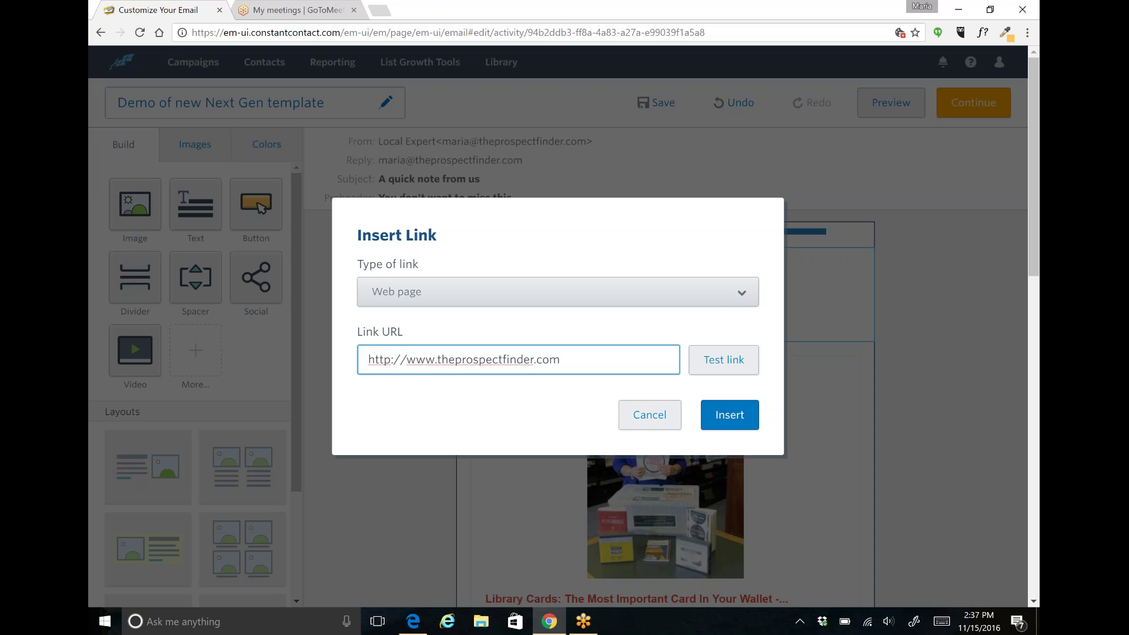
left_click(728, 419)
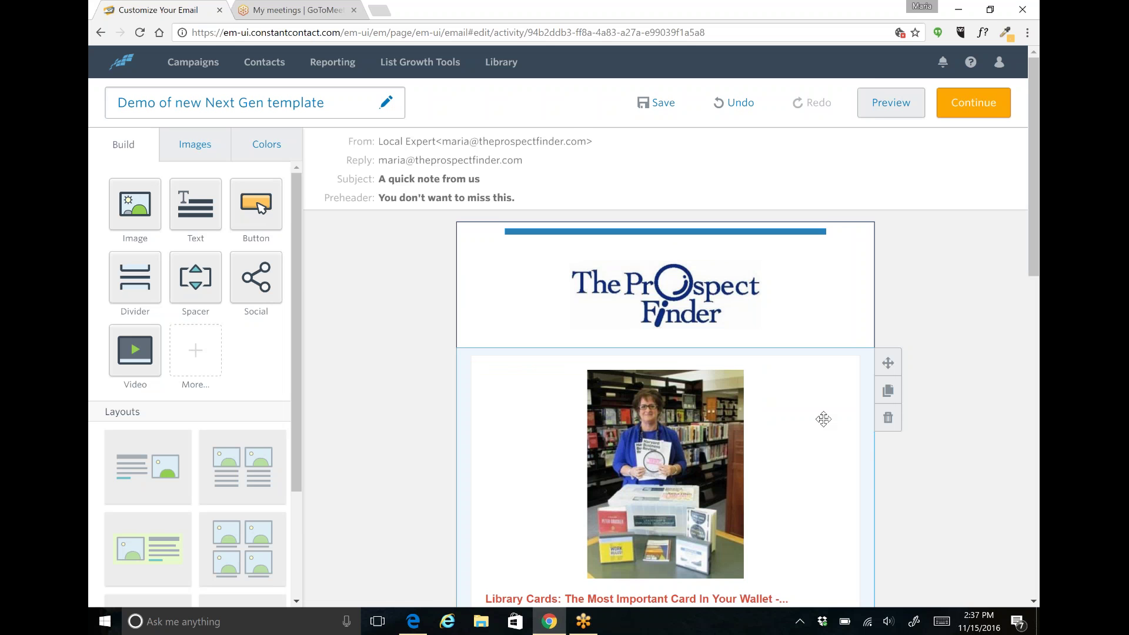
scroll(842, 424, "down", 3)
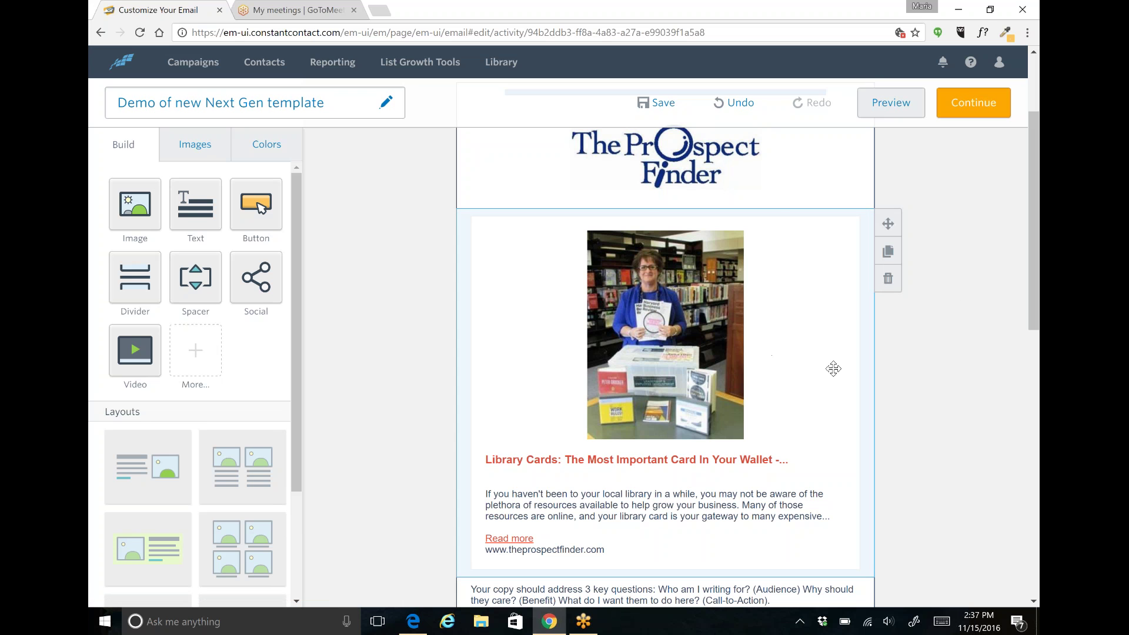
scroll(831, 370, "down", 2)
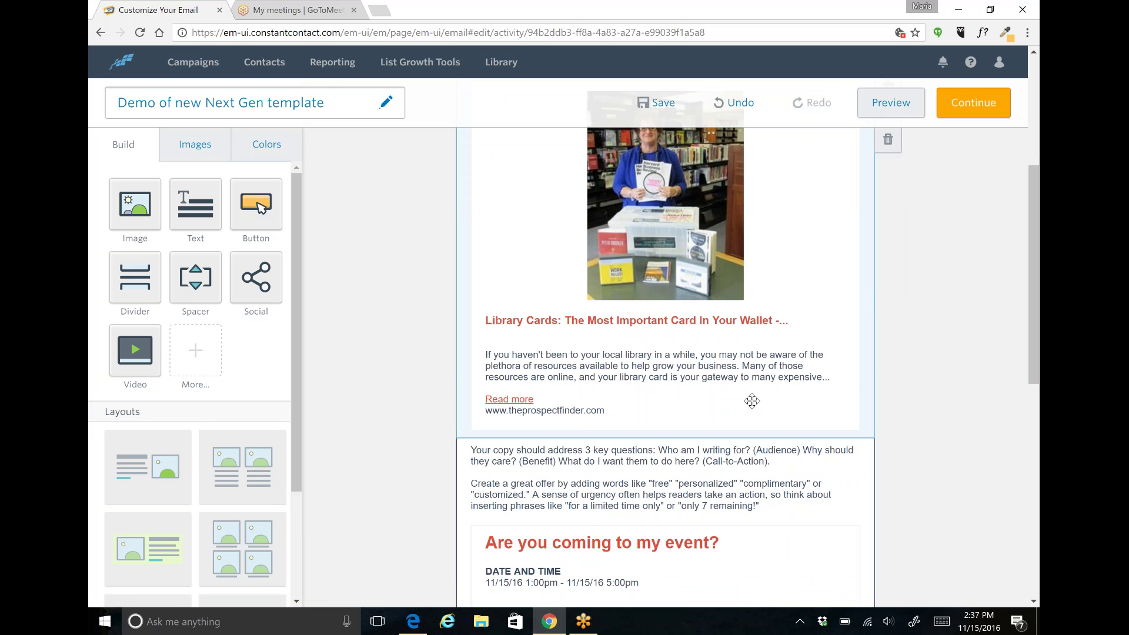
scroll(752, 401, "up", 3)
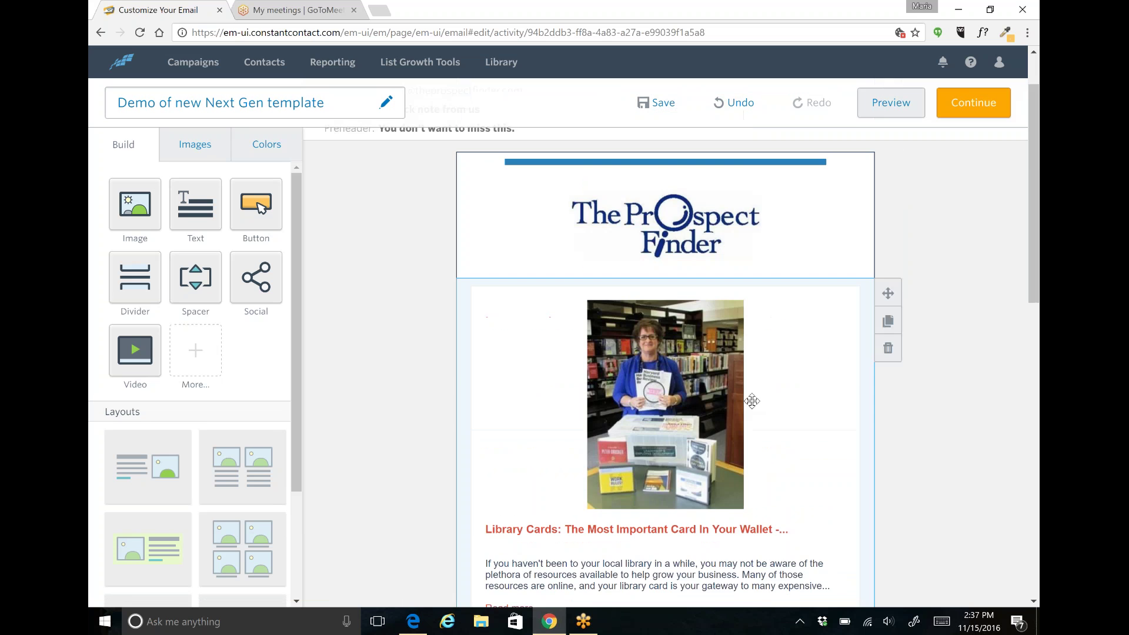
scroll(788, 389, "down", 1)
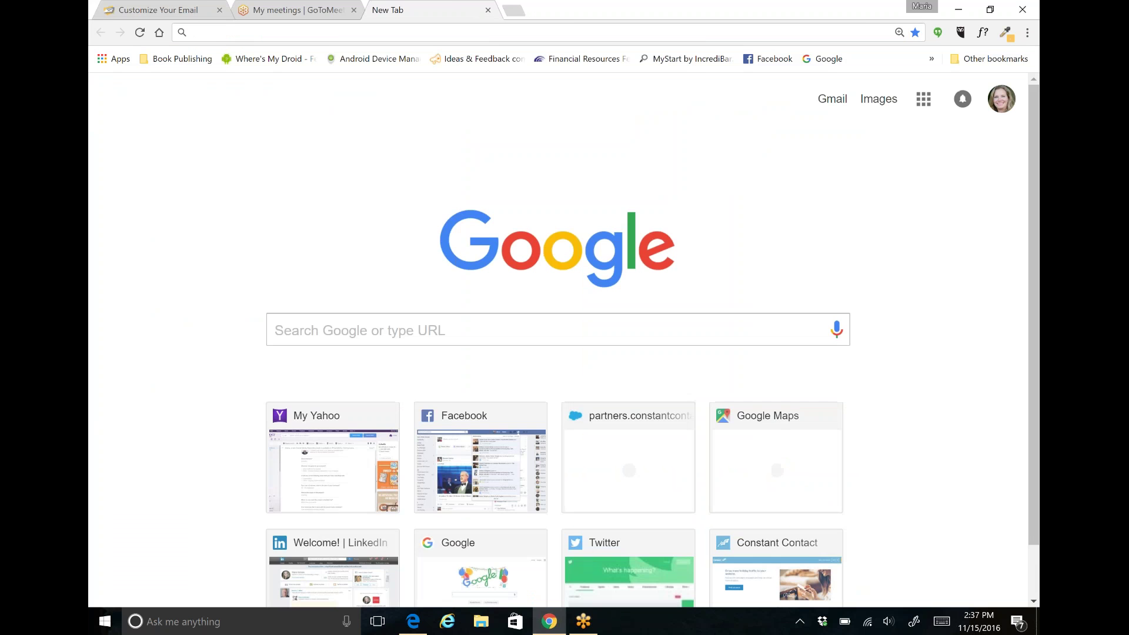
type("www.theprospectfinder.com")
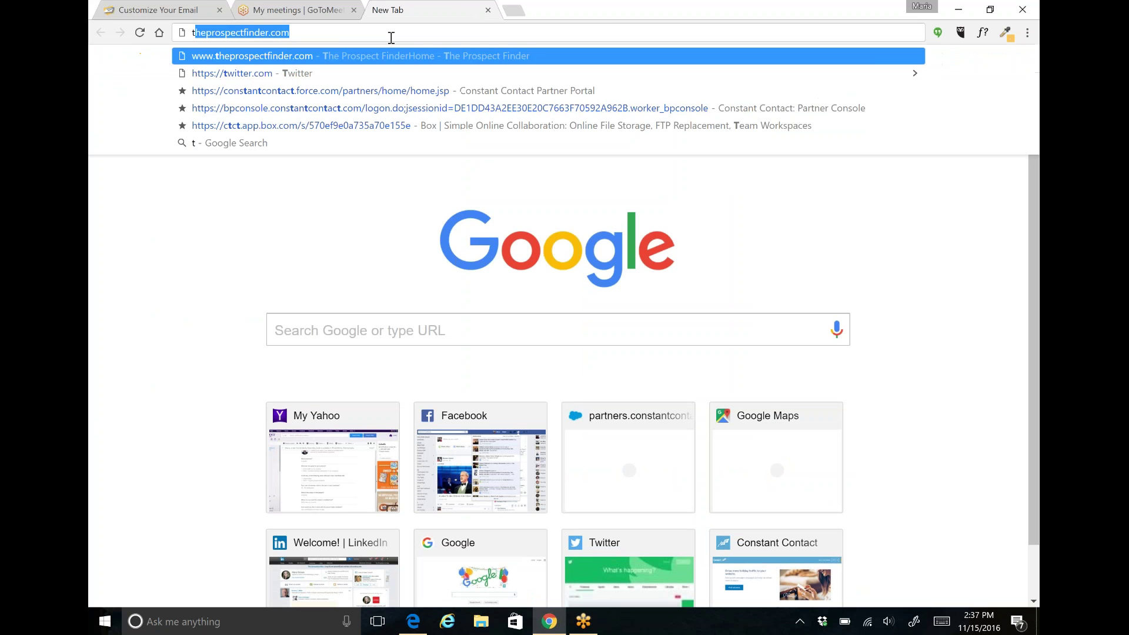
key("Return")
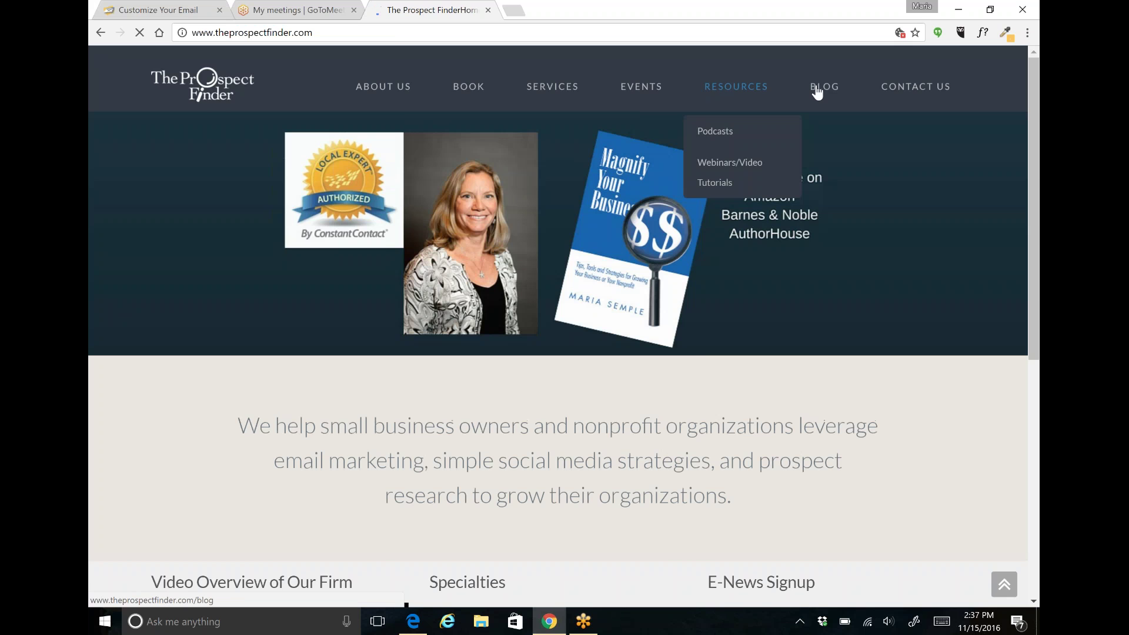
left_click(824, 86)
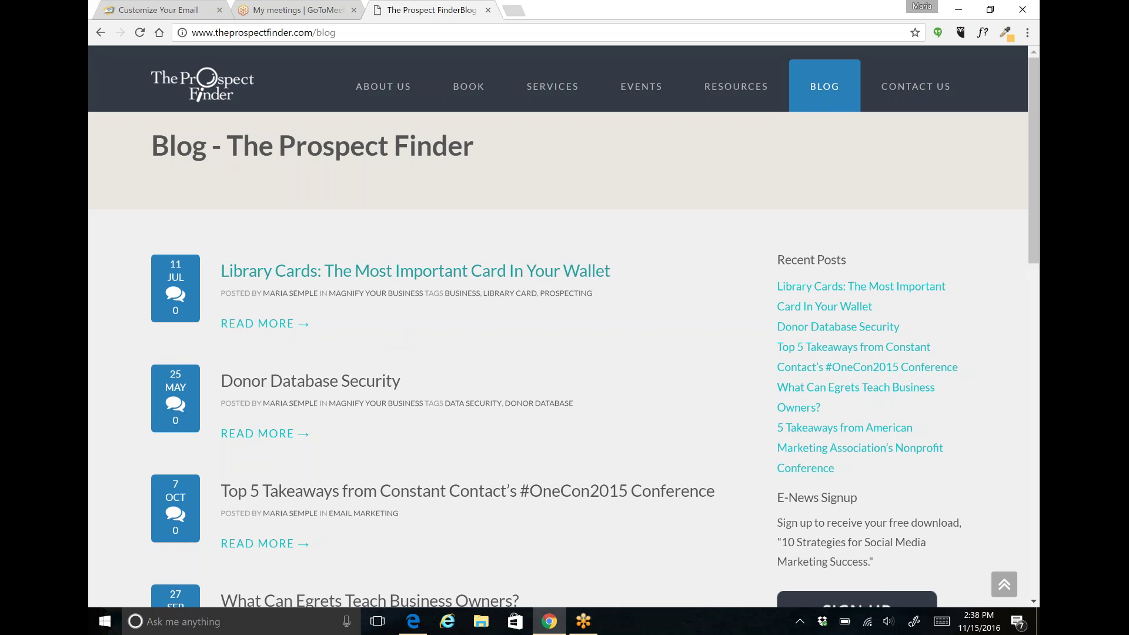
left_click(571, 271)
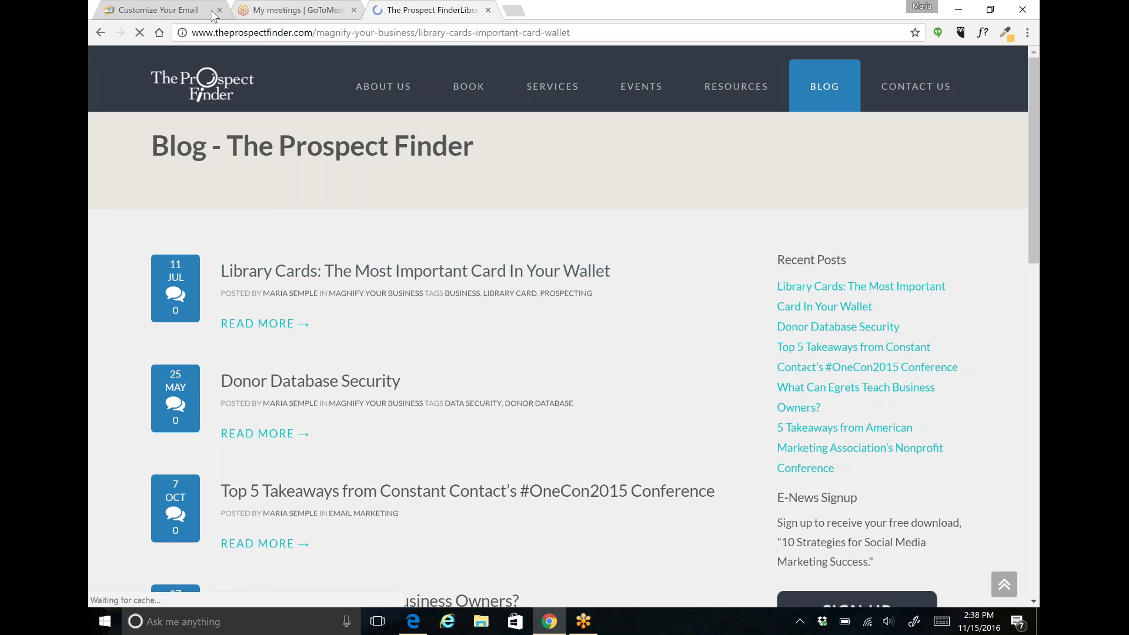
Back in the email editor, delete the Library Cards article block.
key("ctrl+1")
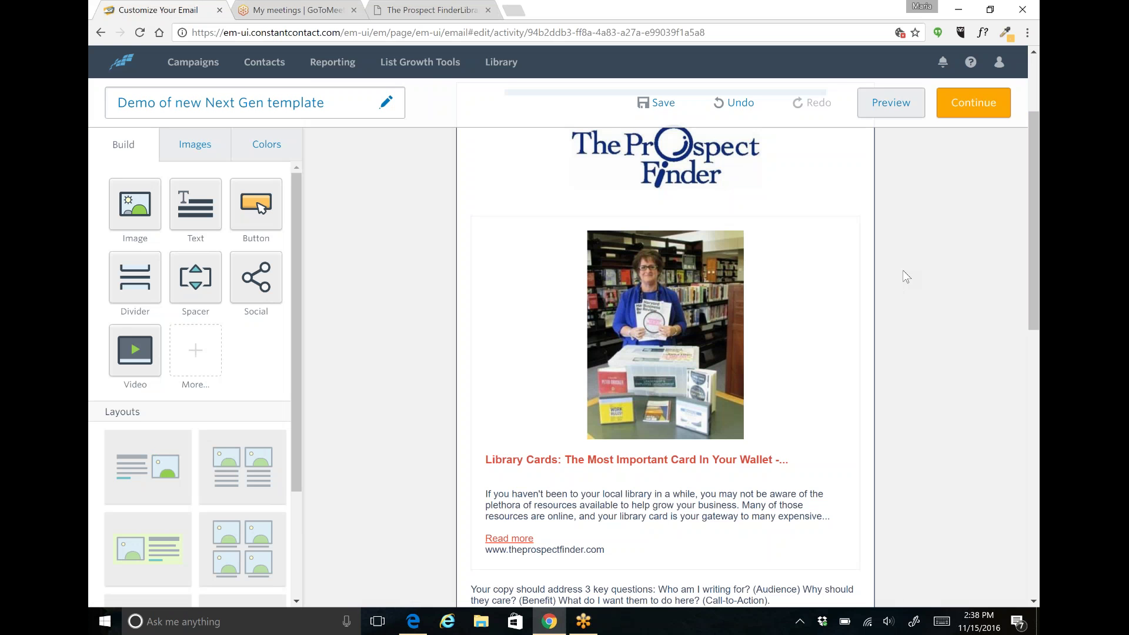
mouse_move(857, 254)
left_click(888, 280)
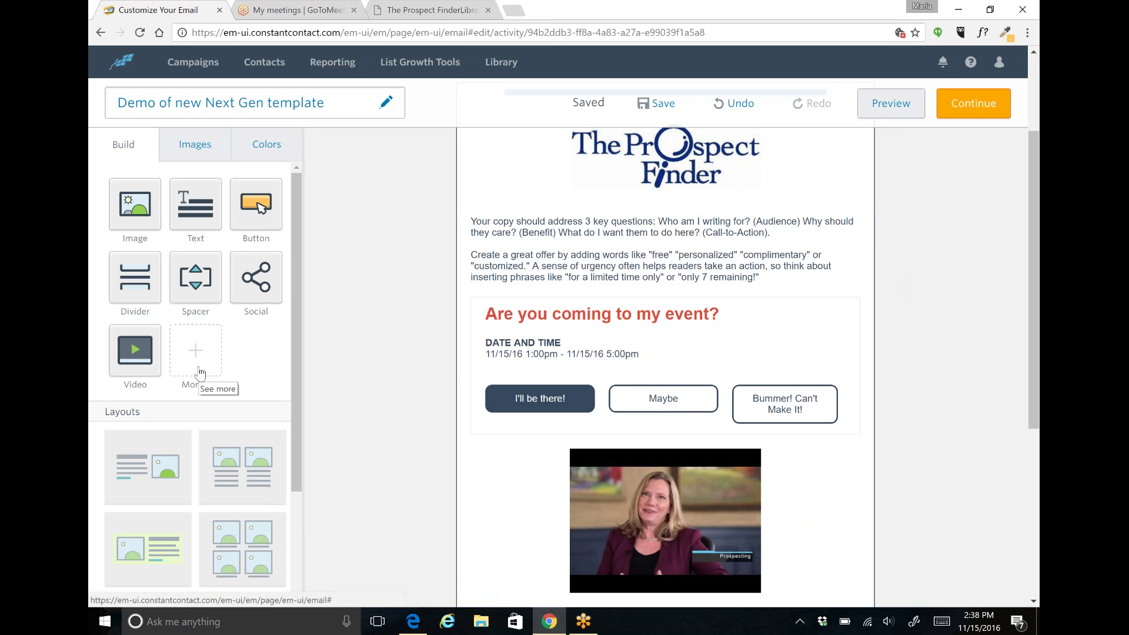
Add a Read More block from More... under the logo and open its Edit settings.
left_click(199, 372)
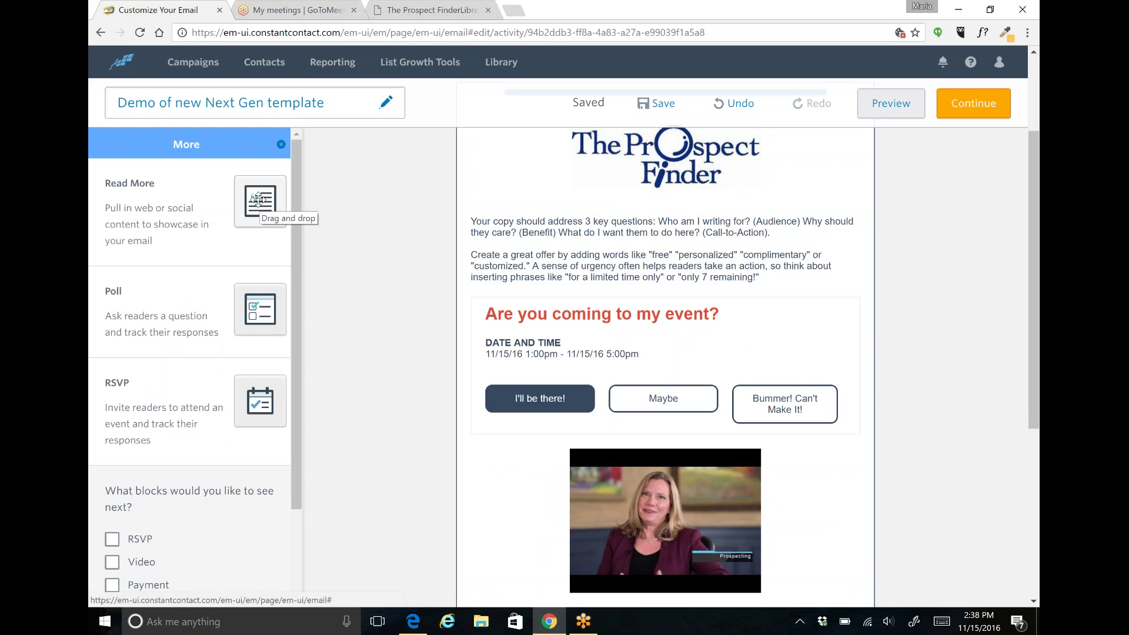
left_click_drag(259, 200, 594, 222)
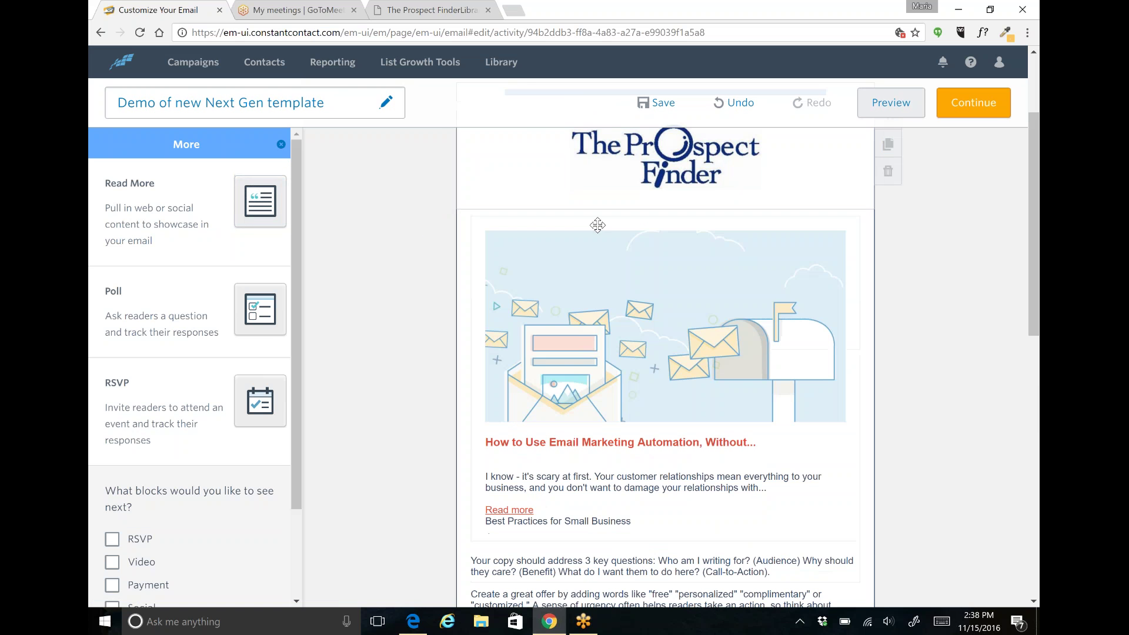
left_click(742, 277)
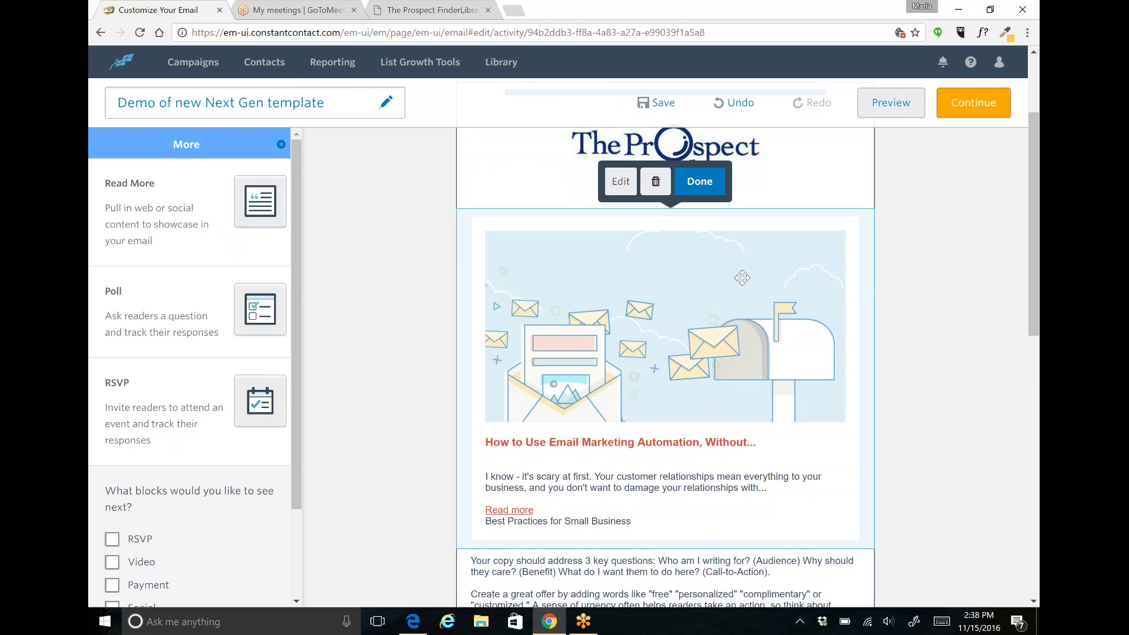
left_click(619, 182)
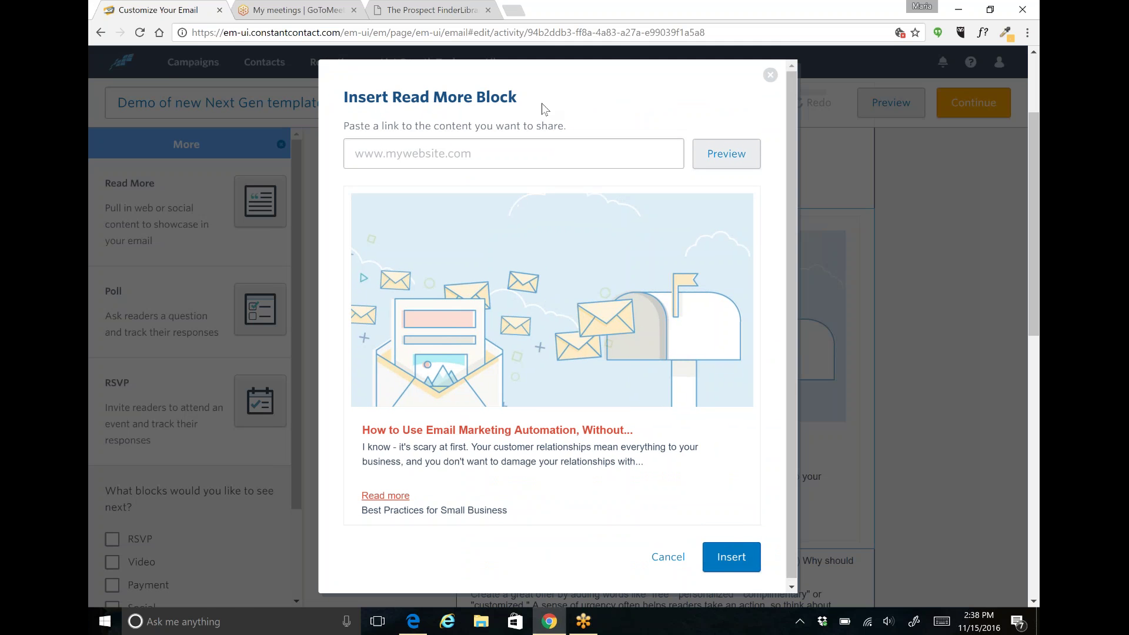
Paste the Library Cards post URL into the Read More link field and insert the preview.
left_click(408, 10)
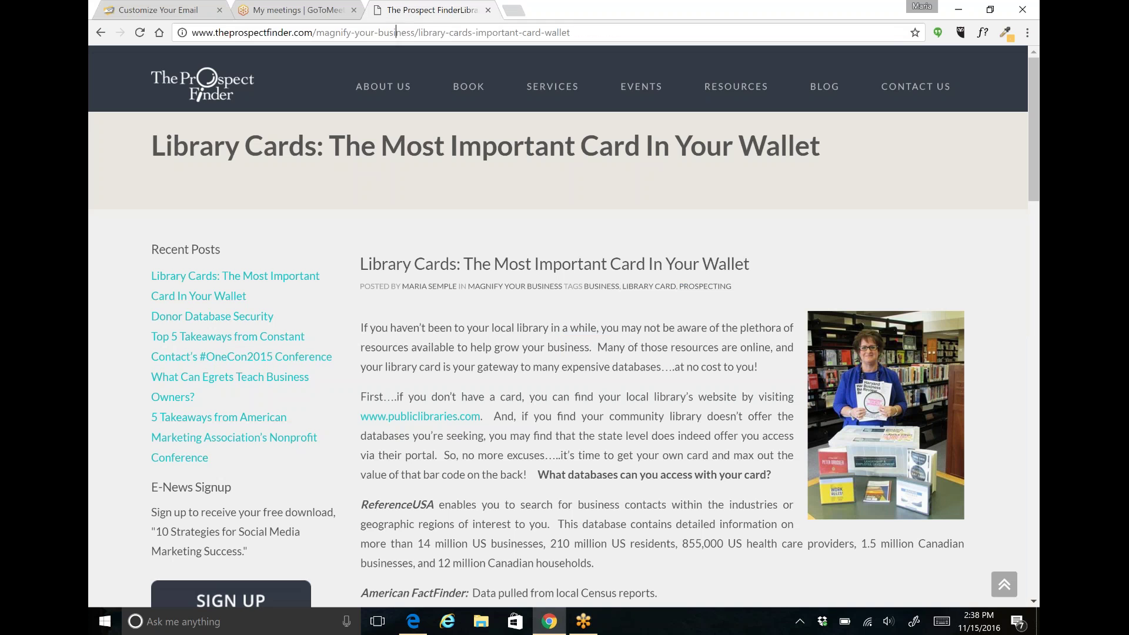
left_click(396, 33)
left_click(401, 32)
left_click(176, 16)
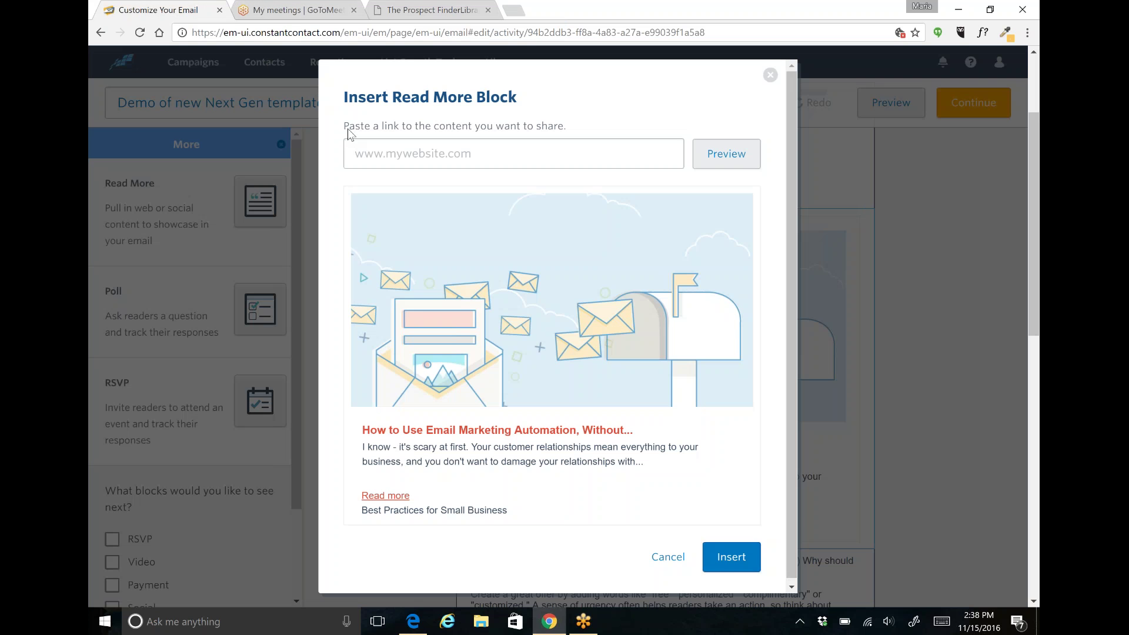
left_click(381, 155)
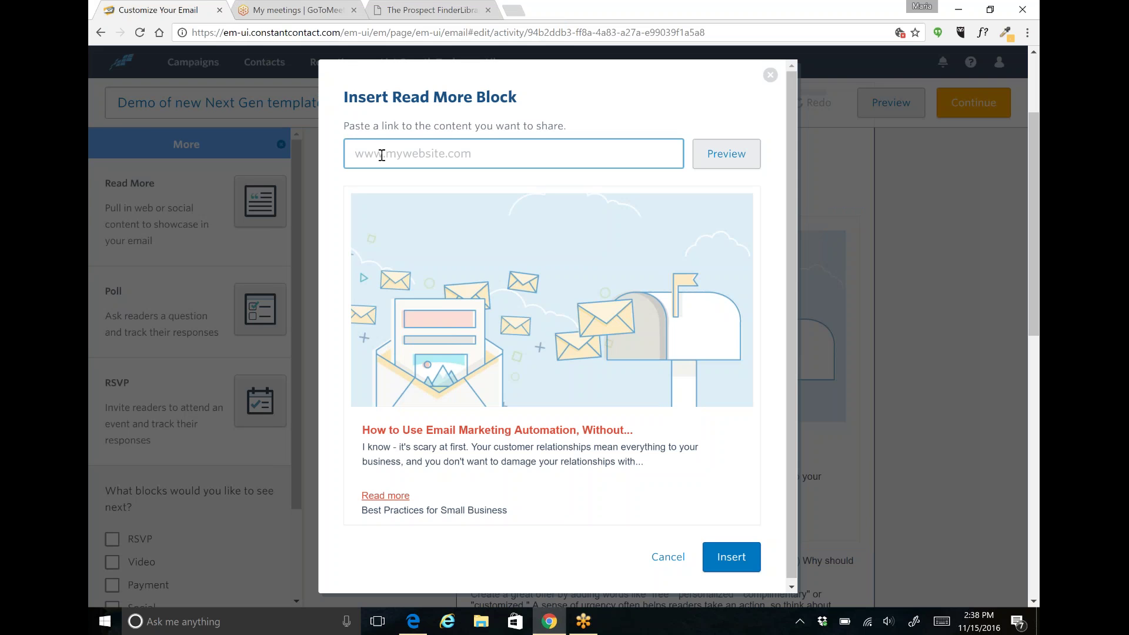
left_click(398, 11)
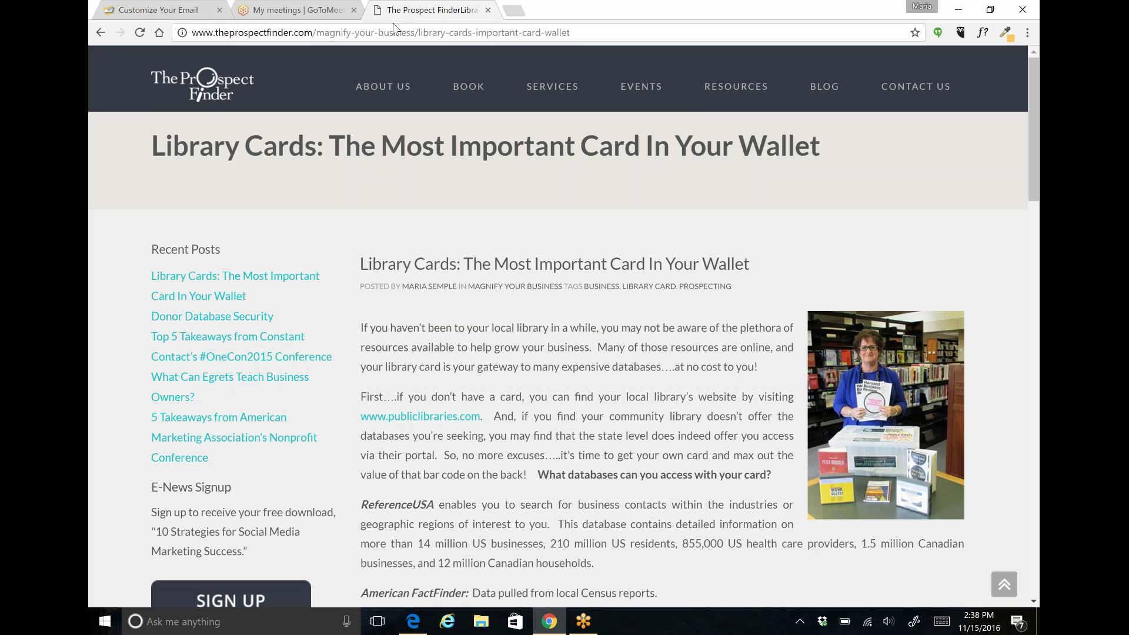
left_click_drag(580, 32, 191, 45)
key("ctrl+c")
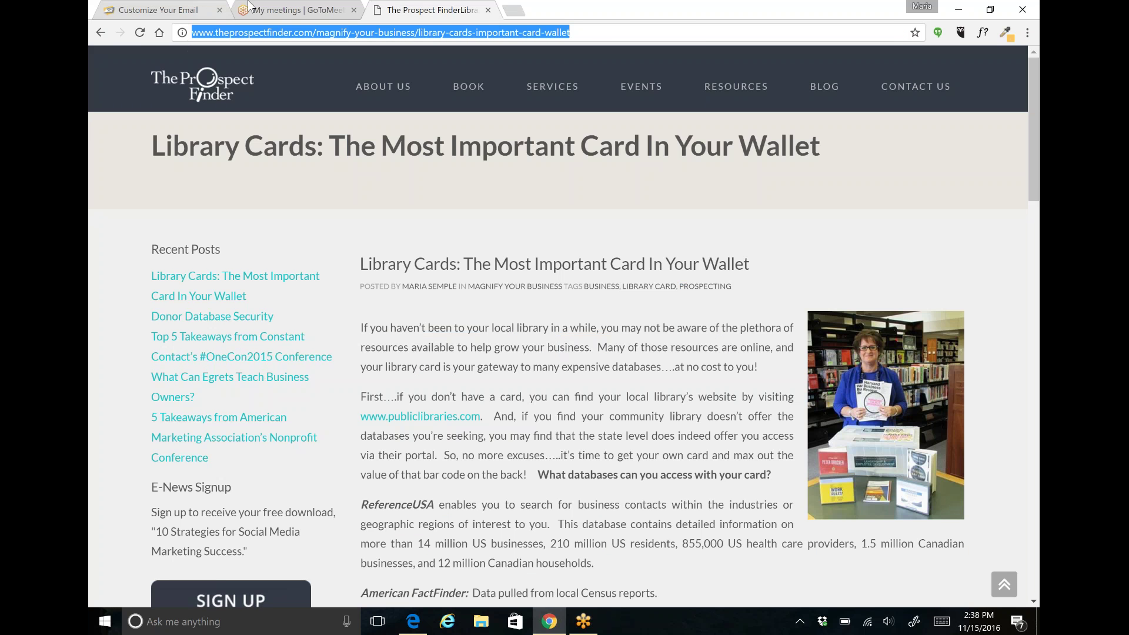
left_click(195, 14)
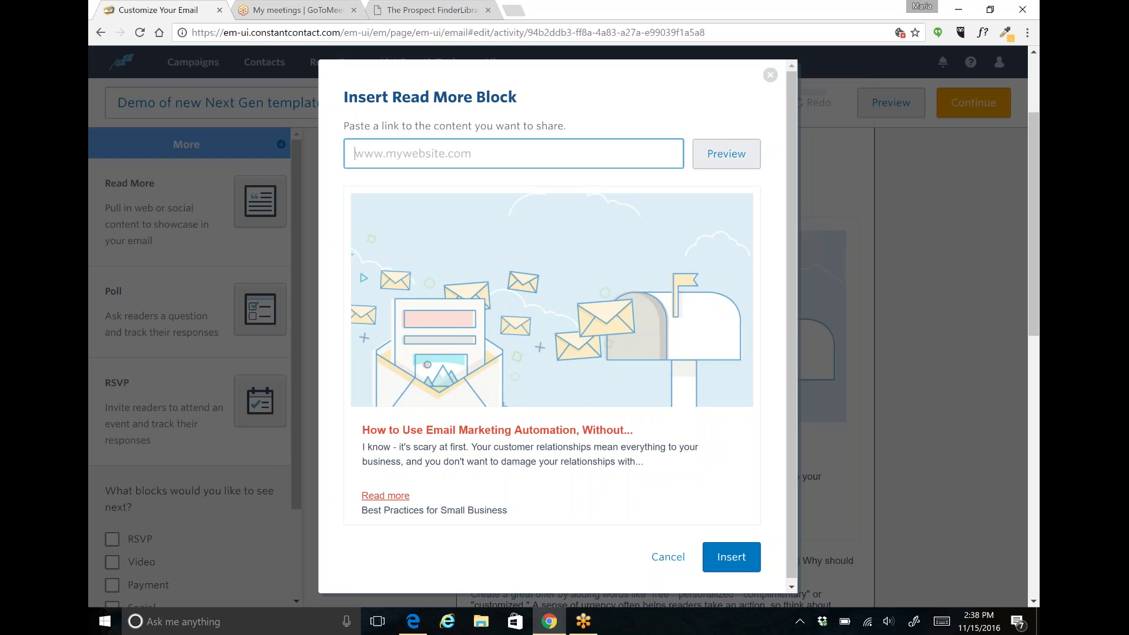
key("ctrl+v")
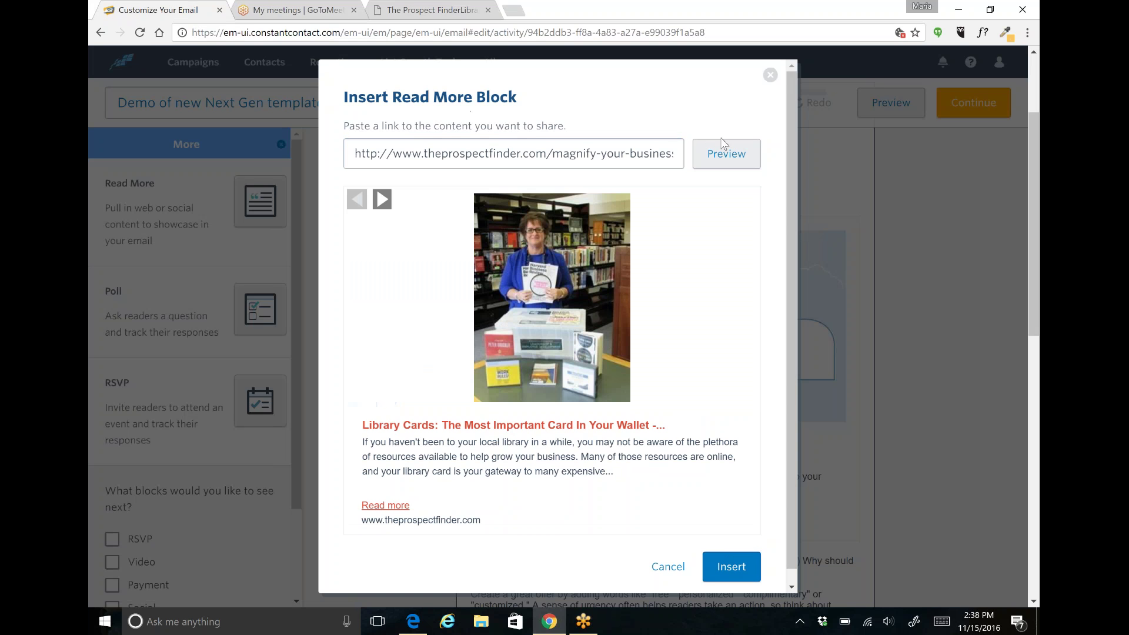
left_click(728, 559)
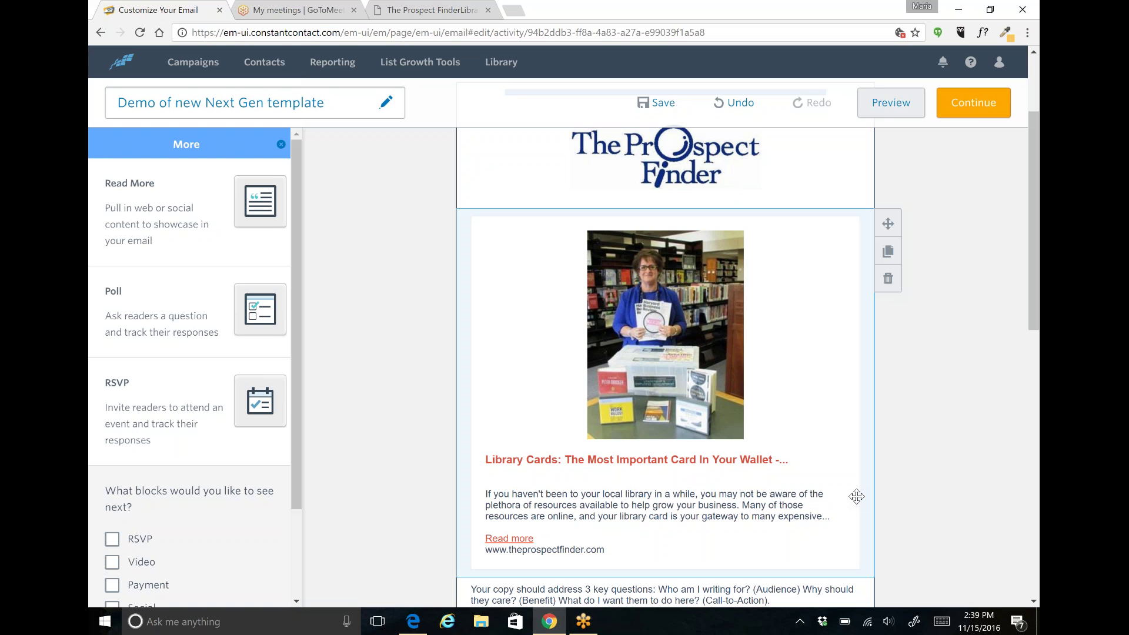
scroll(856, 497, "down", 3)
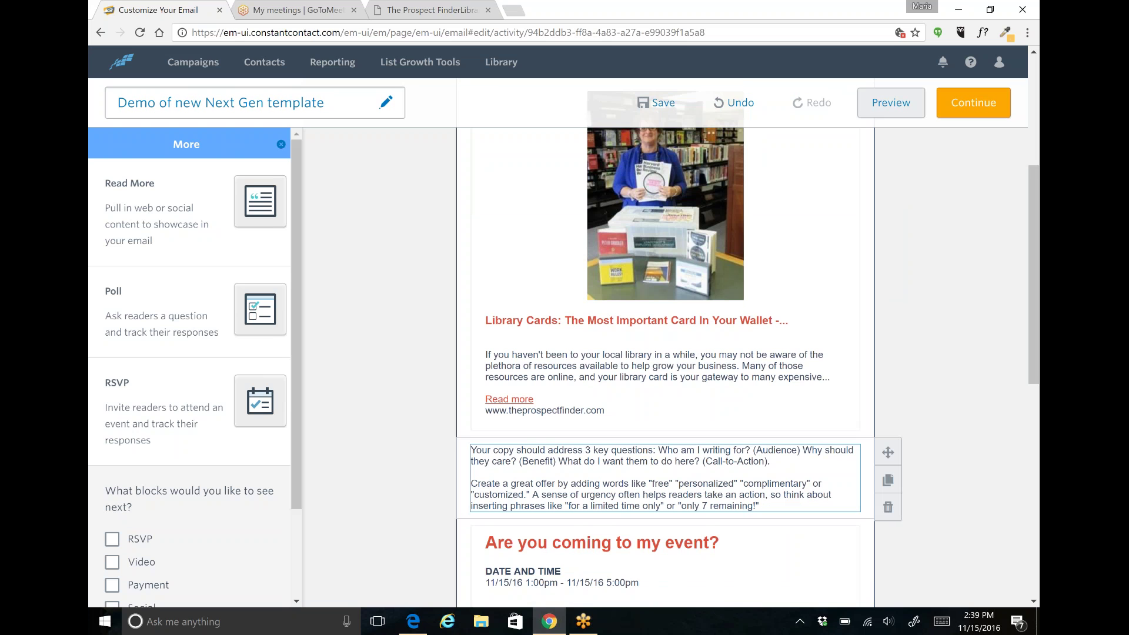
scroll(857, 496, "down", 3)
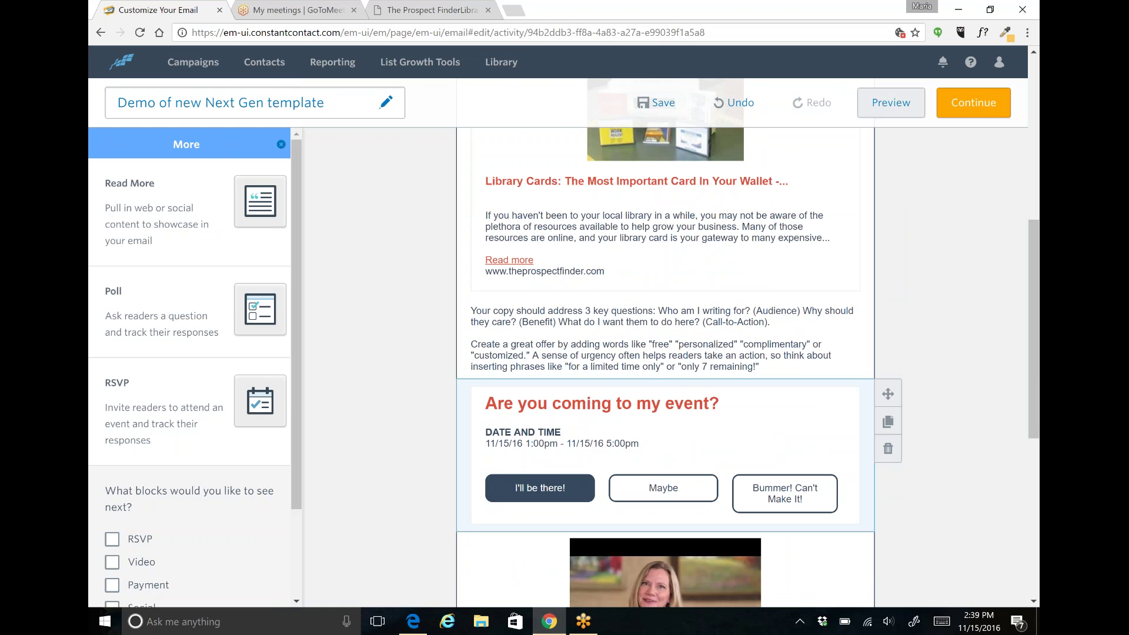
scroll(665, 300, "down", 3)
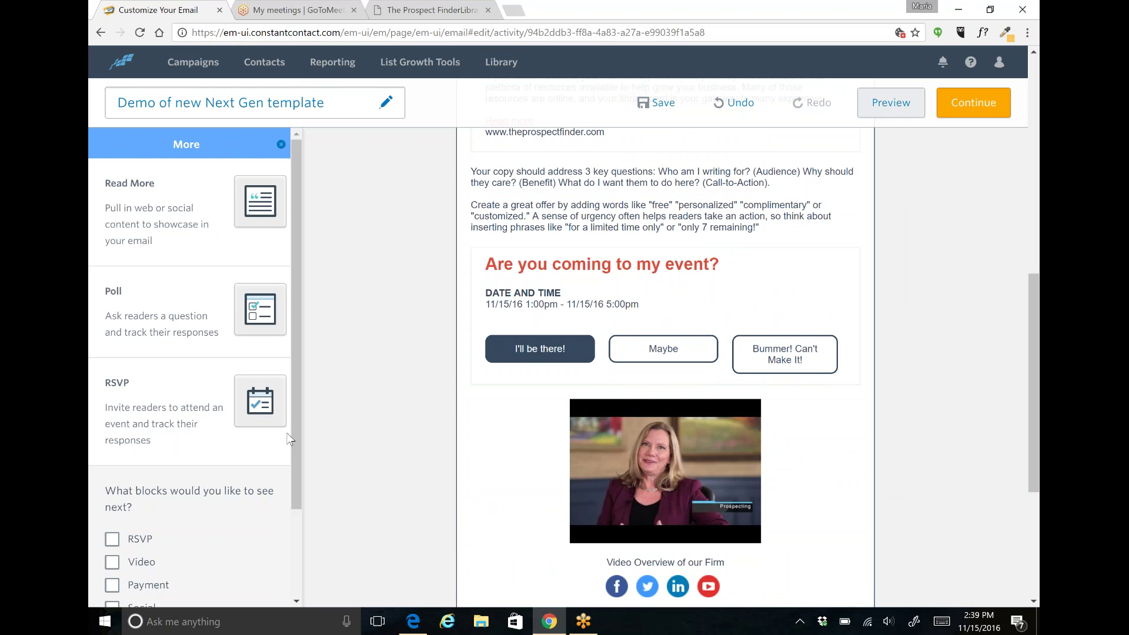
left_click(804, 297)
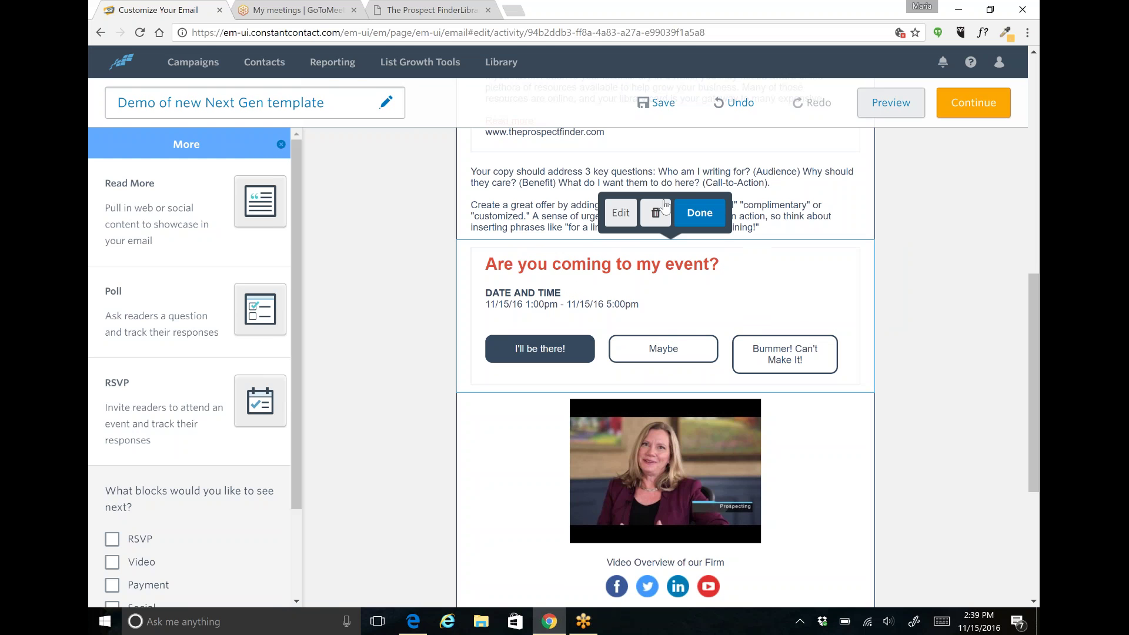
left_click(621, 214)
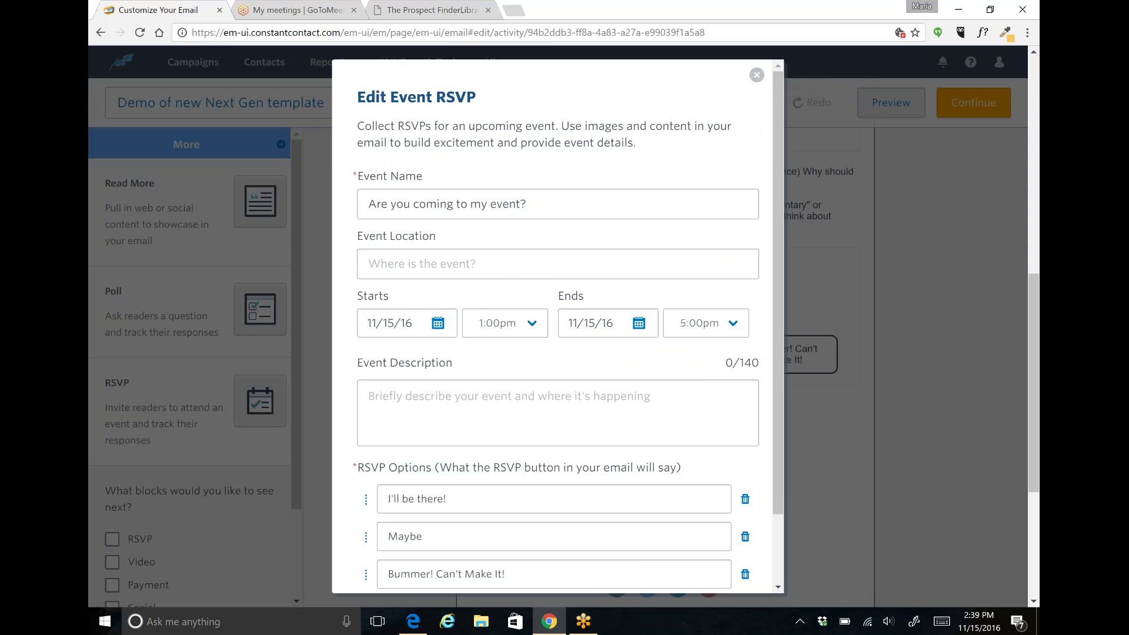
left_click(756, 74)
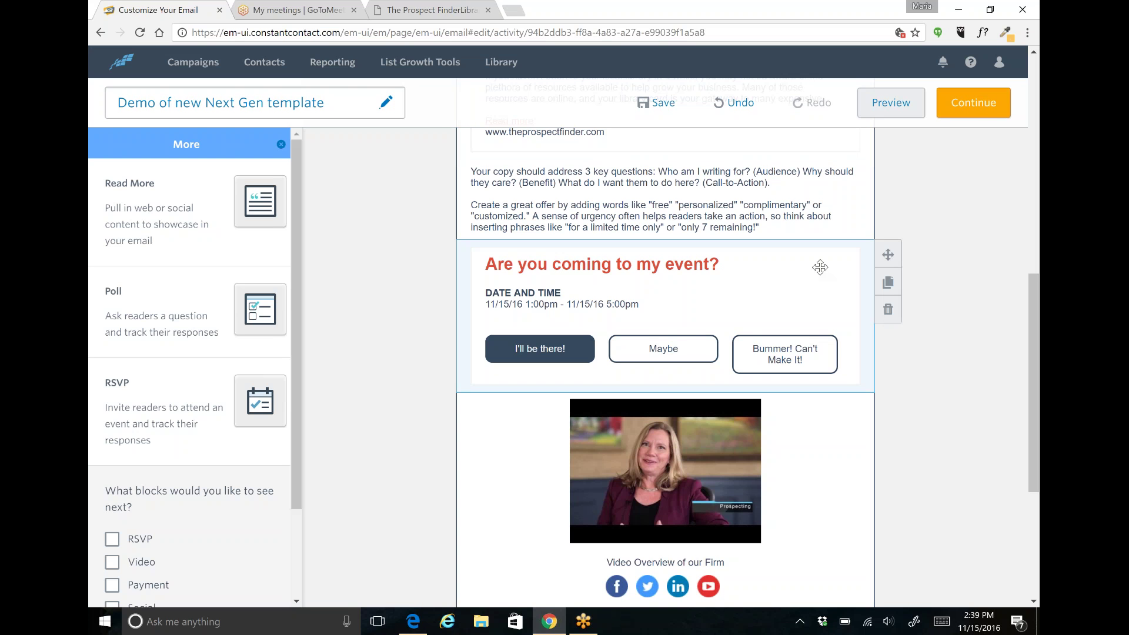
Check the 'Do you prefer morning or afternoon webinars?' poll settings unchanged, then close the More panel.
scroll(820, 268, "down", 4)
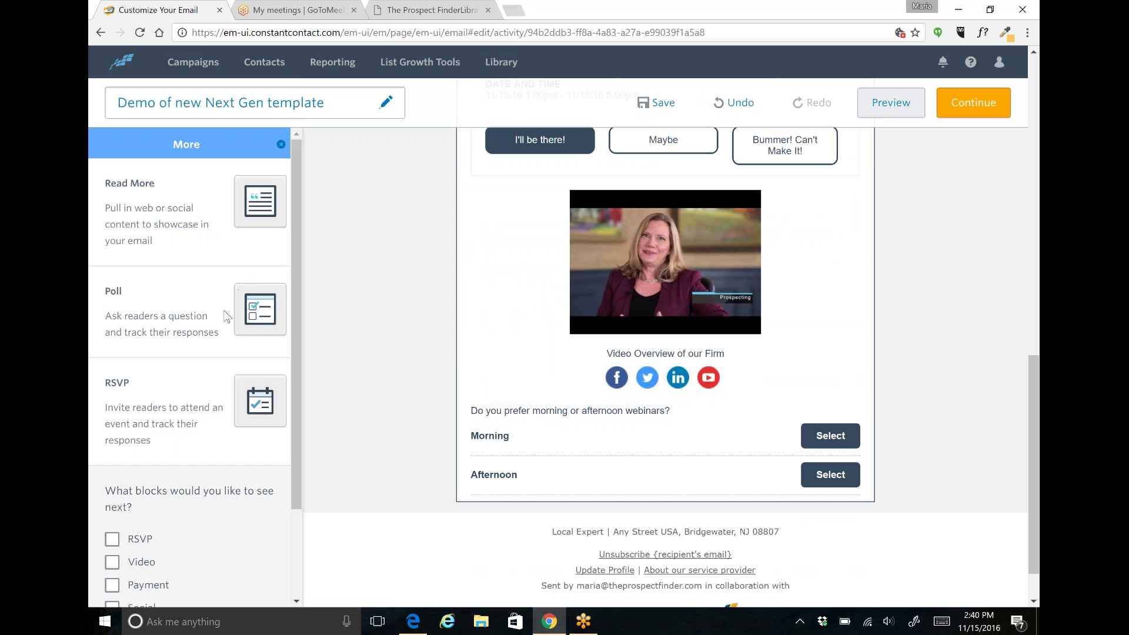
left_click(608, 440)
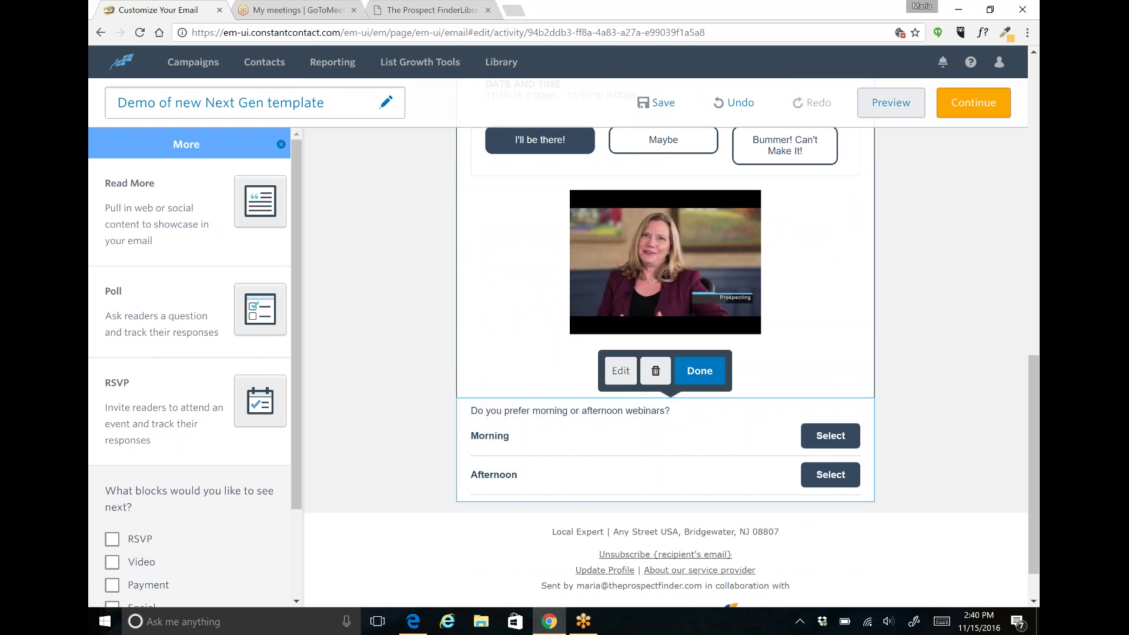
left_click(619, 380)
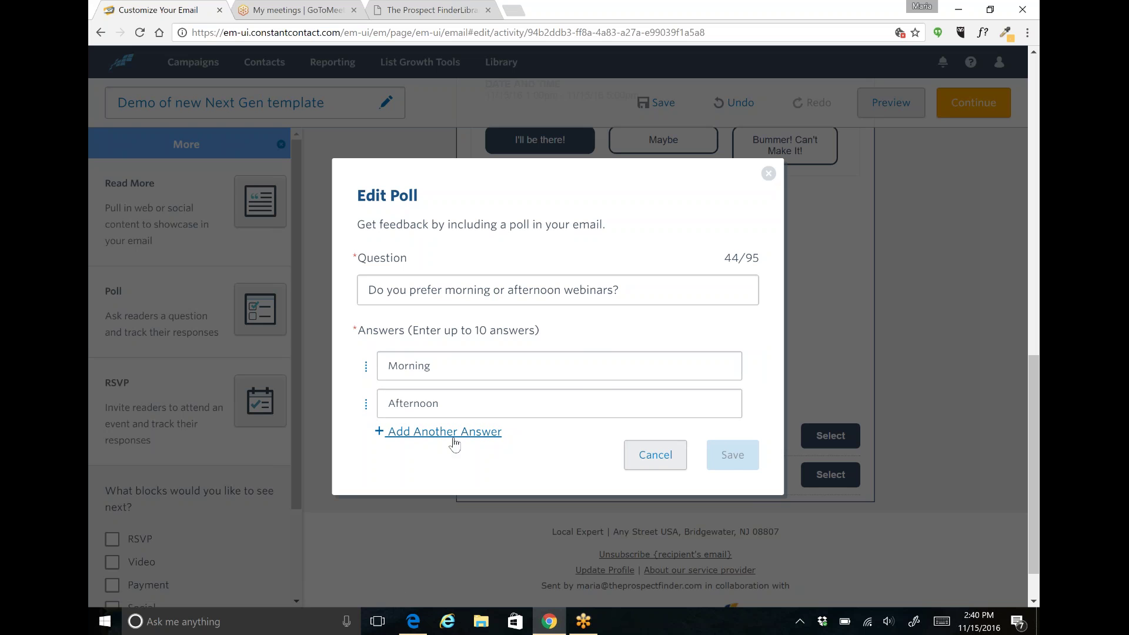
left_click(670, 460)
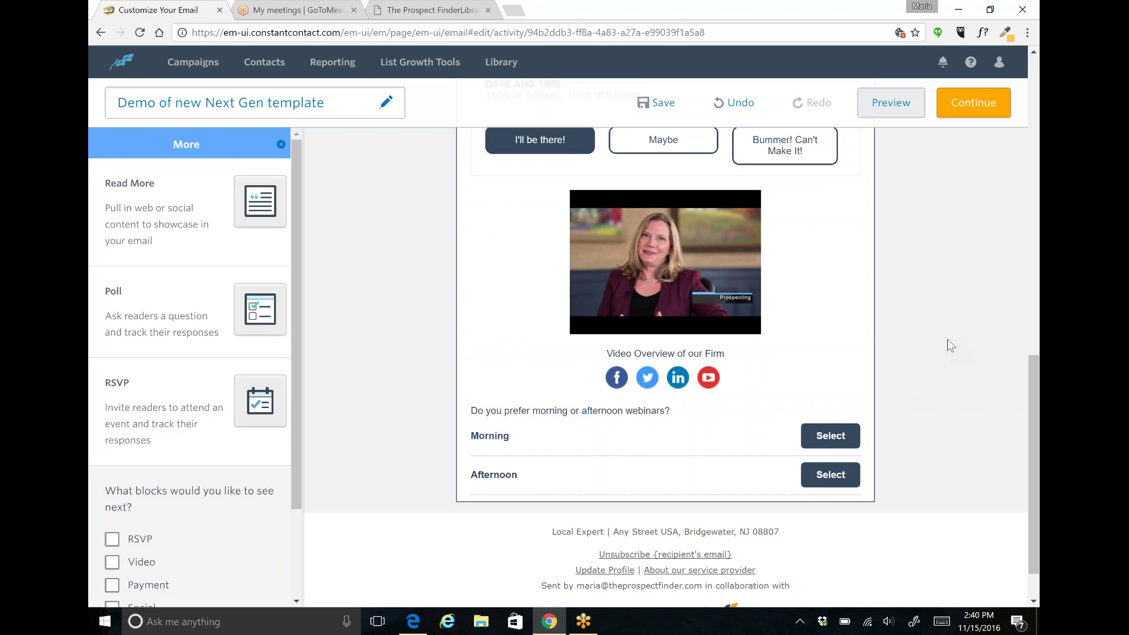
left_click(282, 145)
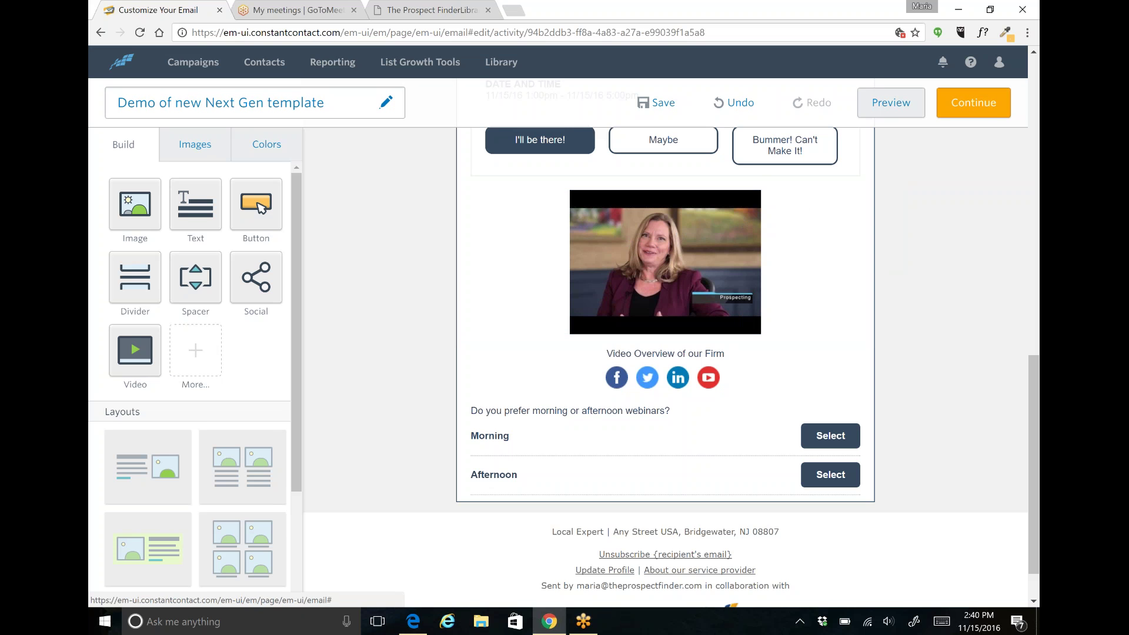
Drag the video below the 'Video Overview of our Firm' heading and social icons, above the poll.
mouse_move(882, 198)
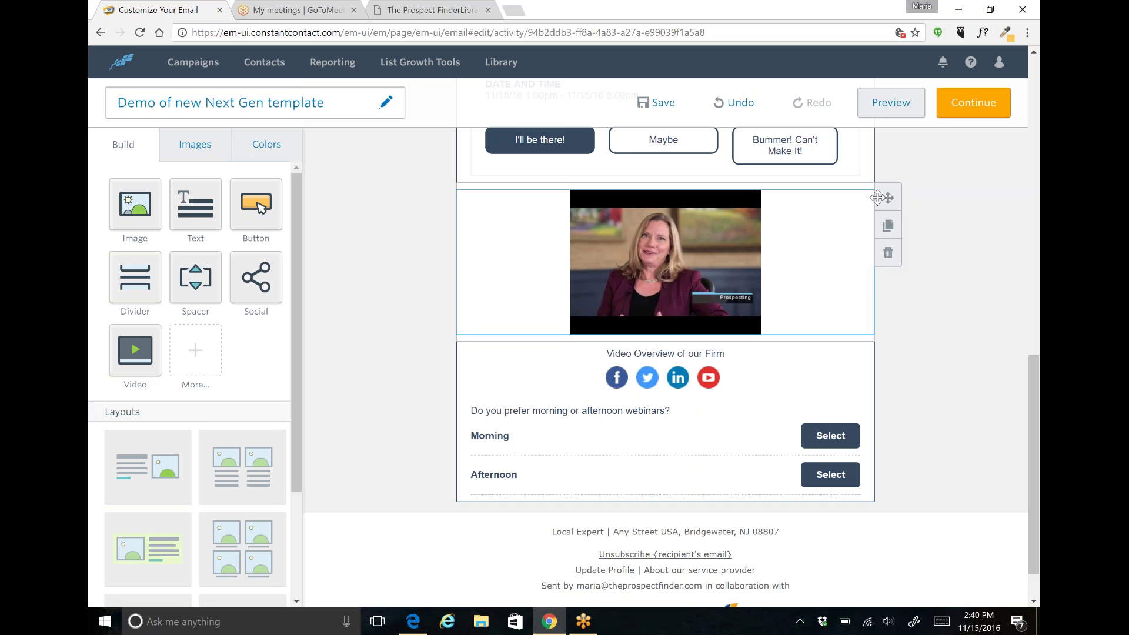
left_click_drag(881, 198, 801, 171)
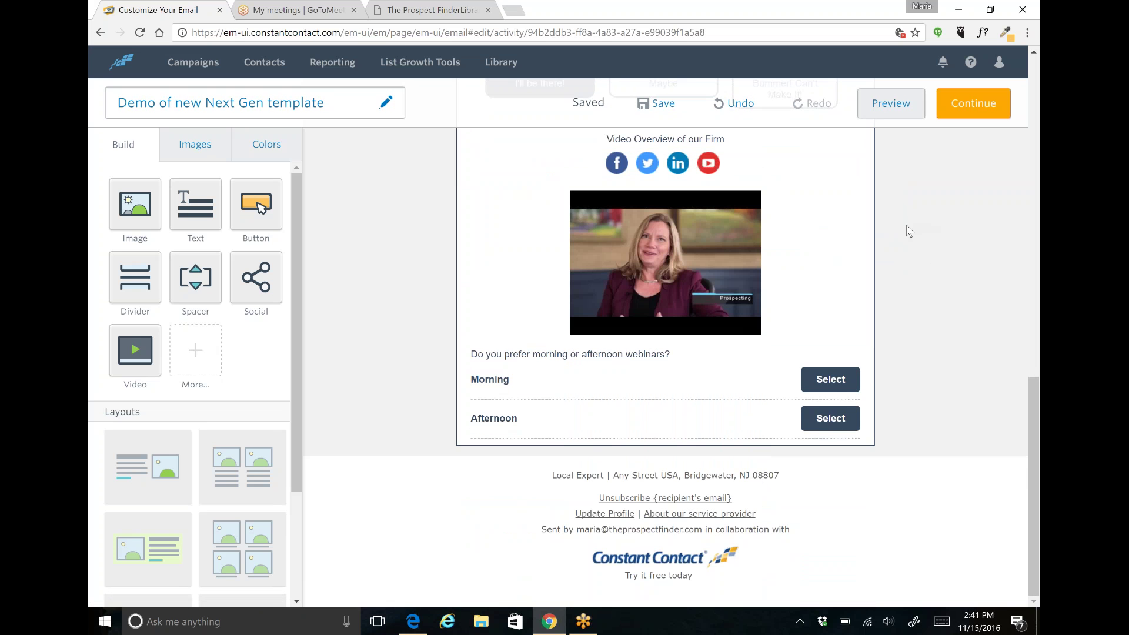
Move the blue divider from above The Prospect Finder logo to just below it.
scroll(895, 240, "up", 4)
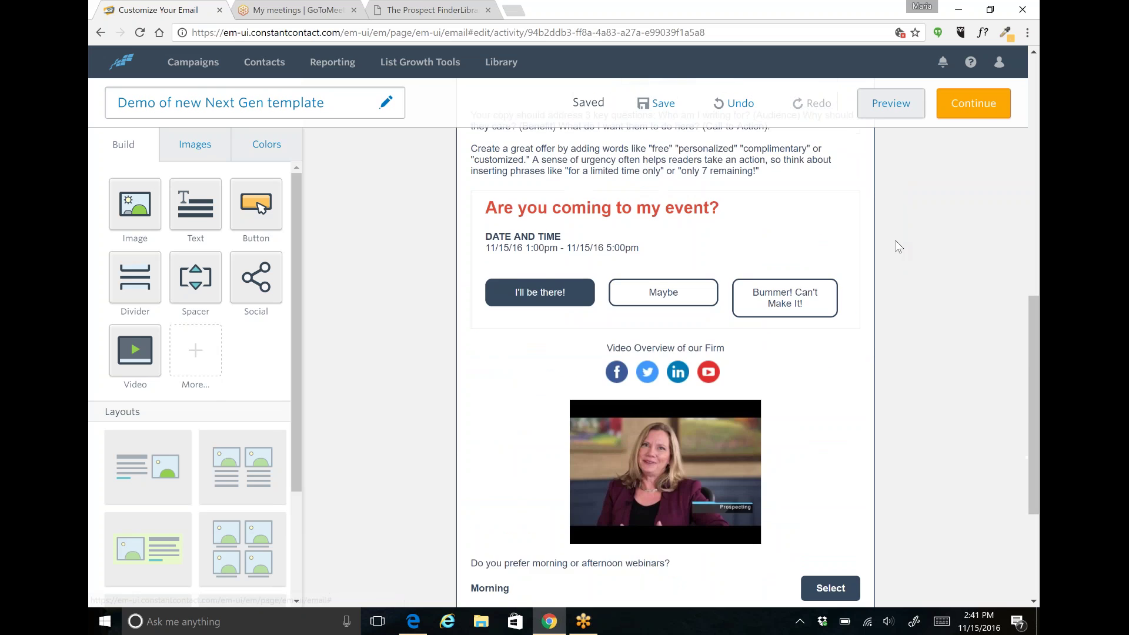
scroll(895, 240, "up", 3)
scroll(895, 240, "up", 3)
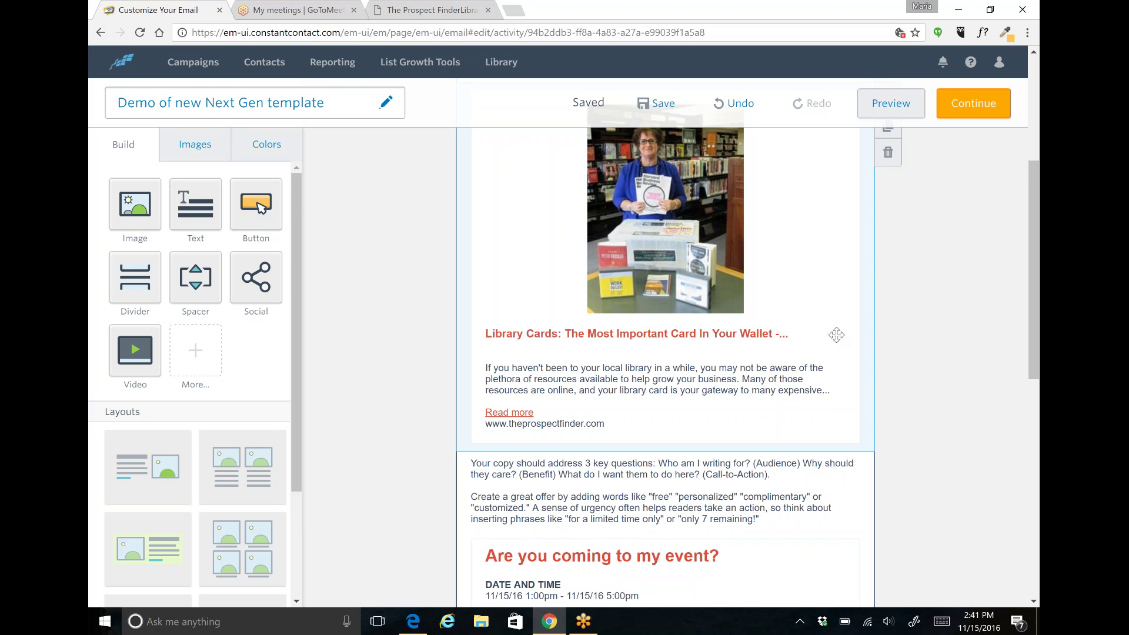
scroll(836, 334, "up", 5)
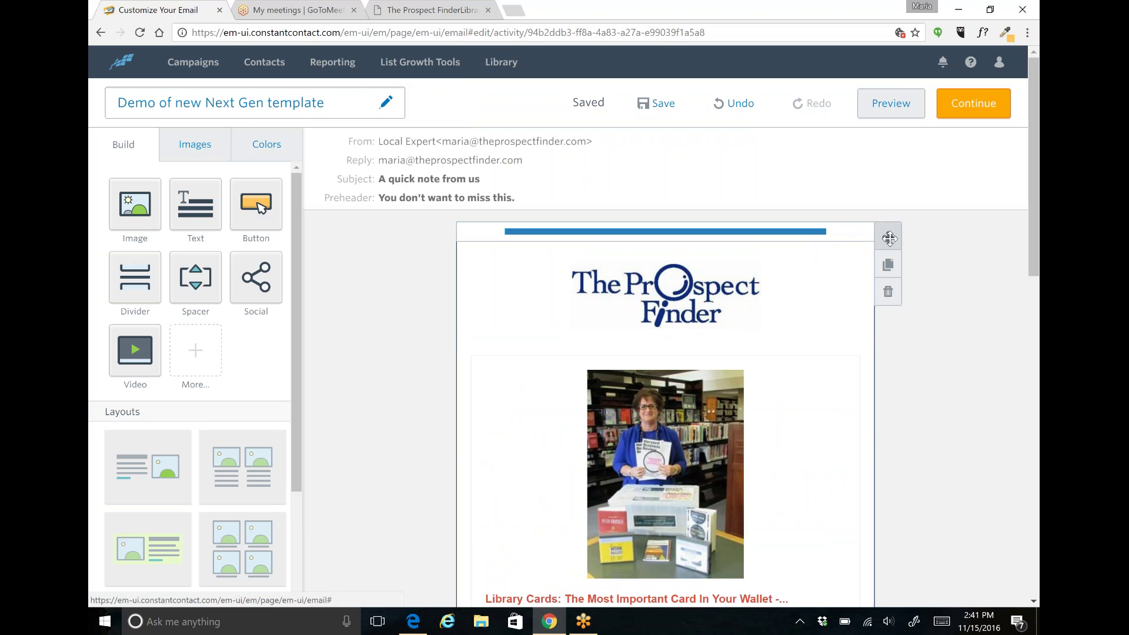
left_click_drag(886, 234, 855, 349)
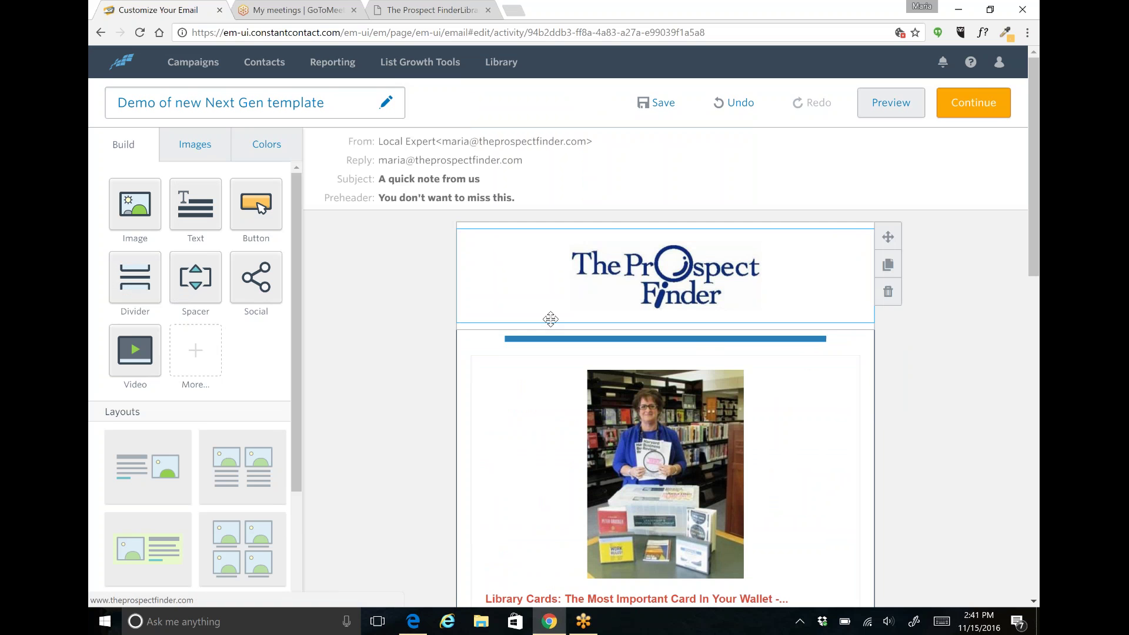
Color the divider under the logo red from Recent Colors.
left_click(795, 336)
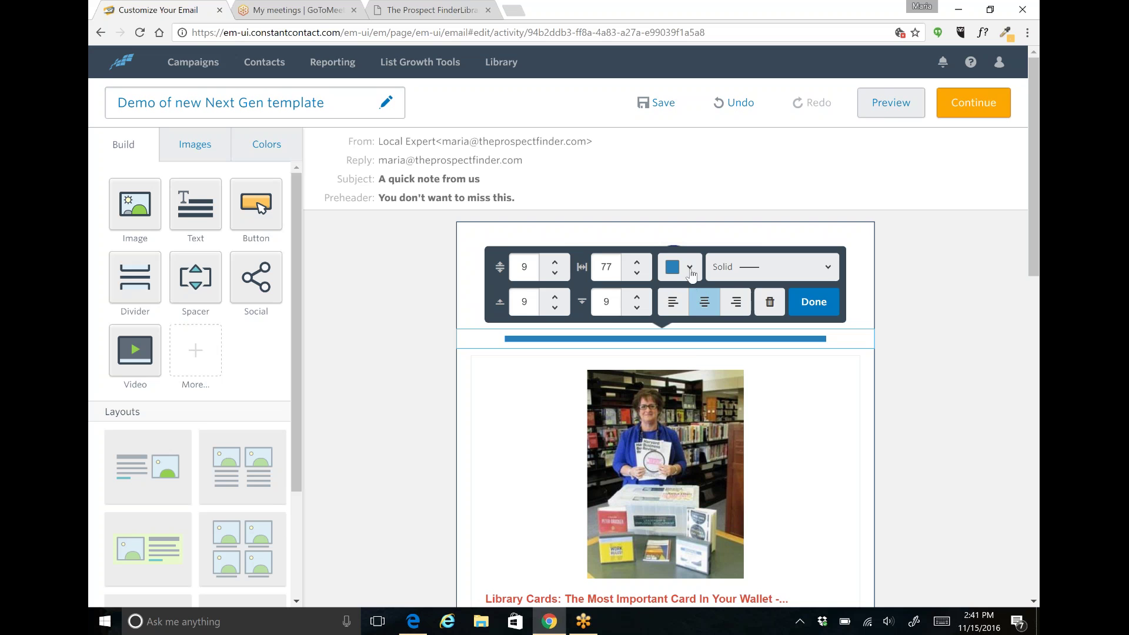
left_click(690, 272)
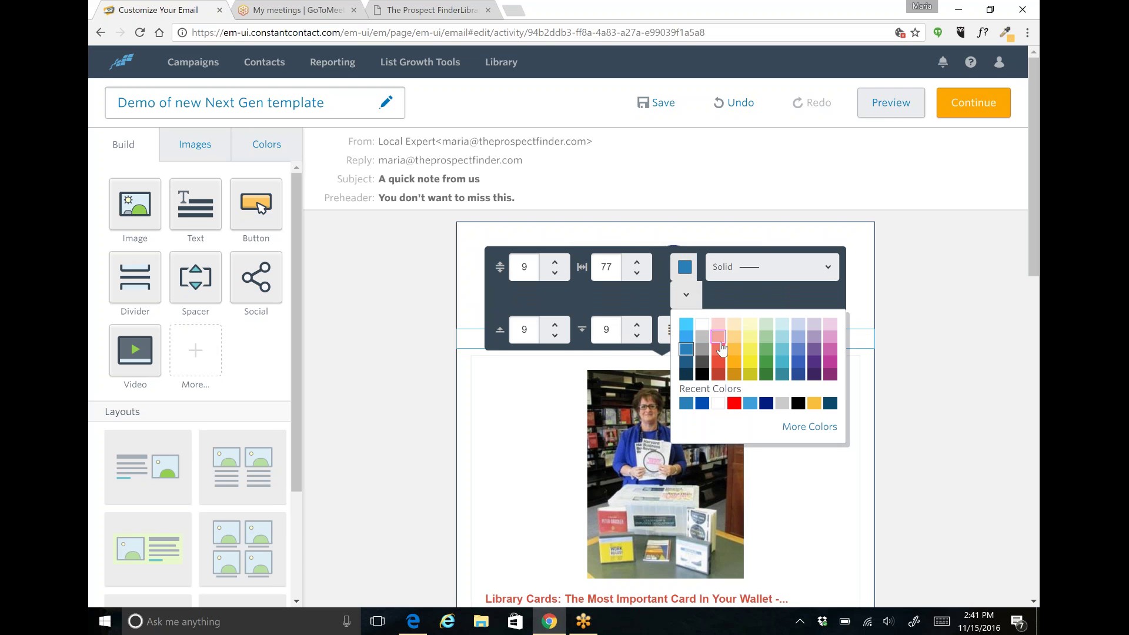
left_click(734, 404)
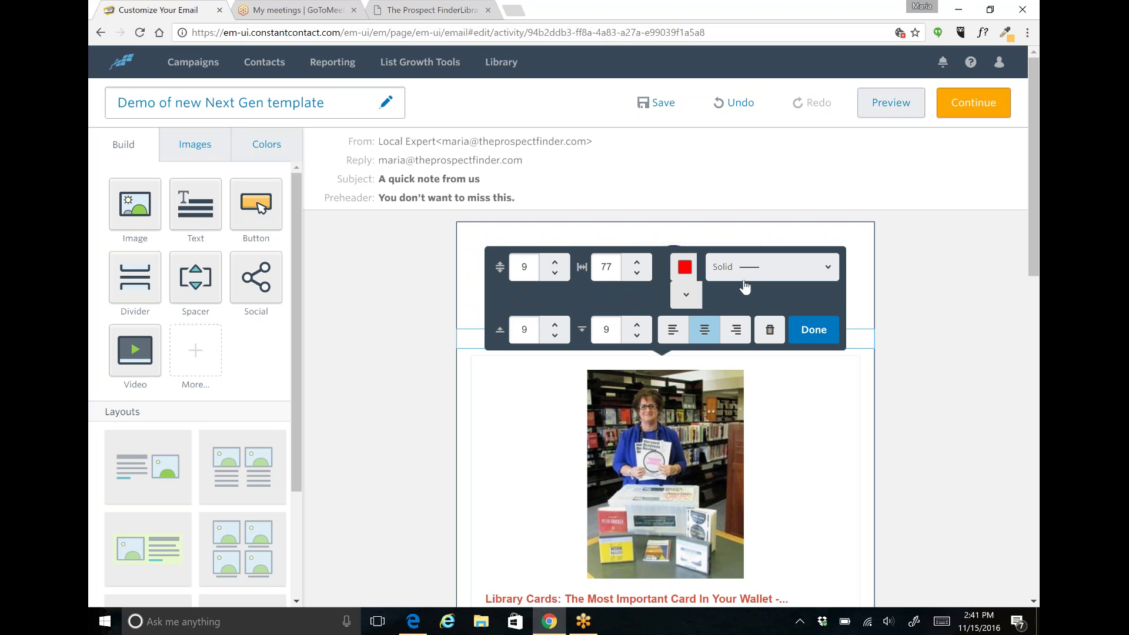
left_click(811, 329)
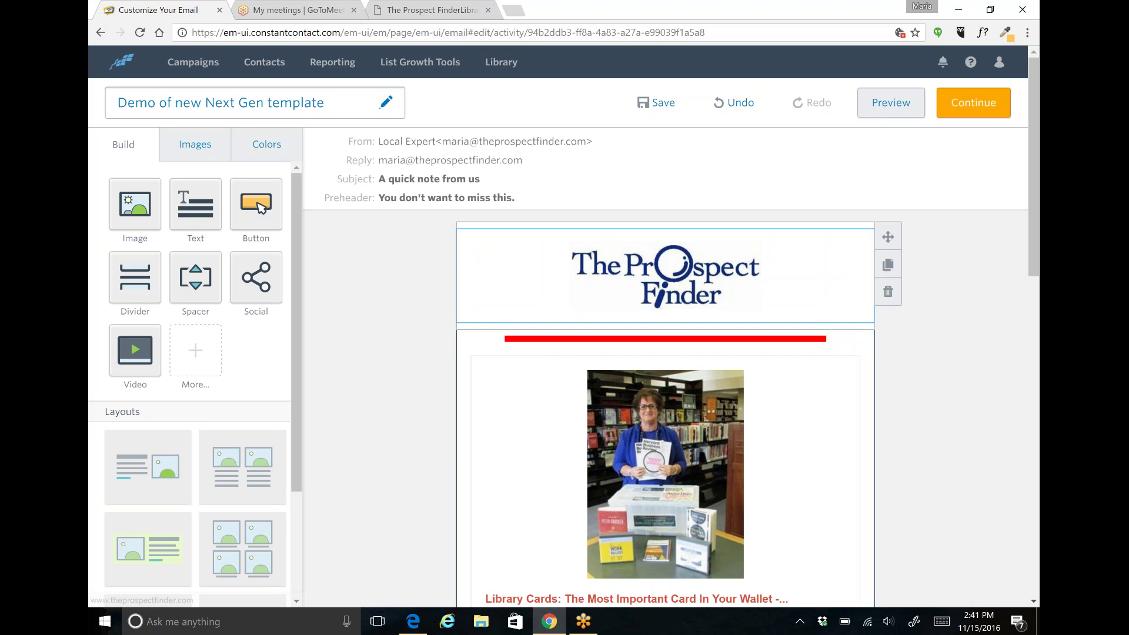
Set the divider width to 68, keeping its thickness at 9.
left_click(828, 338)
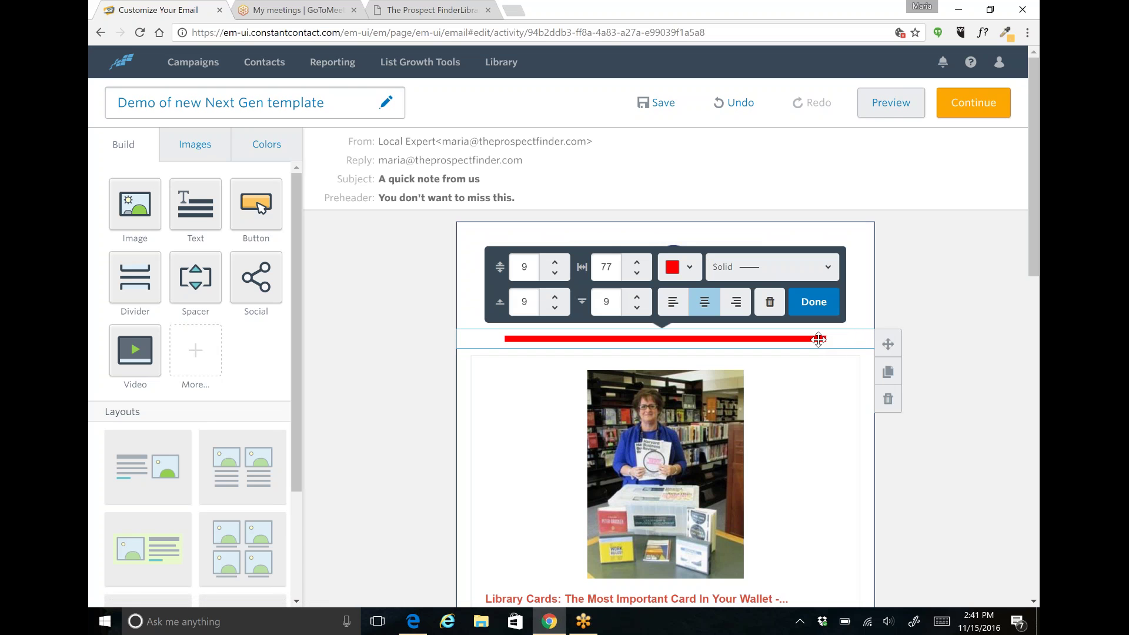
left_click(638, 262)
left_click(638, 262)
left_click(637, 262)
left_click(638, 262)
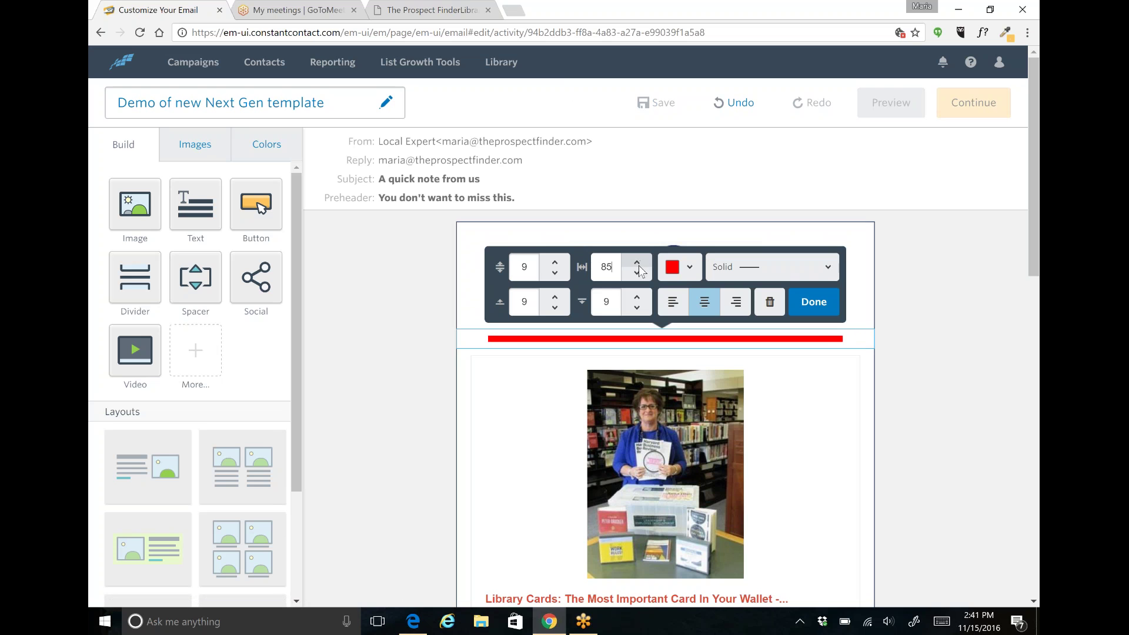
left_click(637, 273)
left_click(637, 274)
left_click(636, 273)
left_click(636, 275)
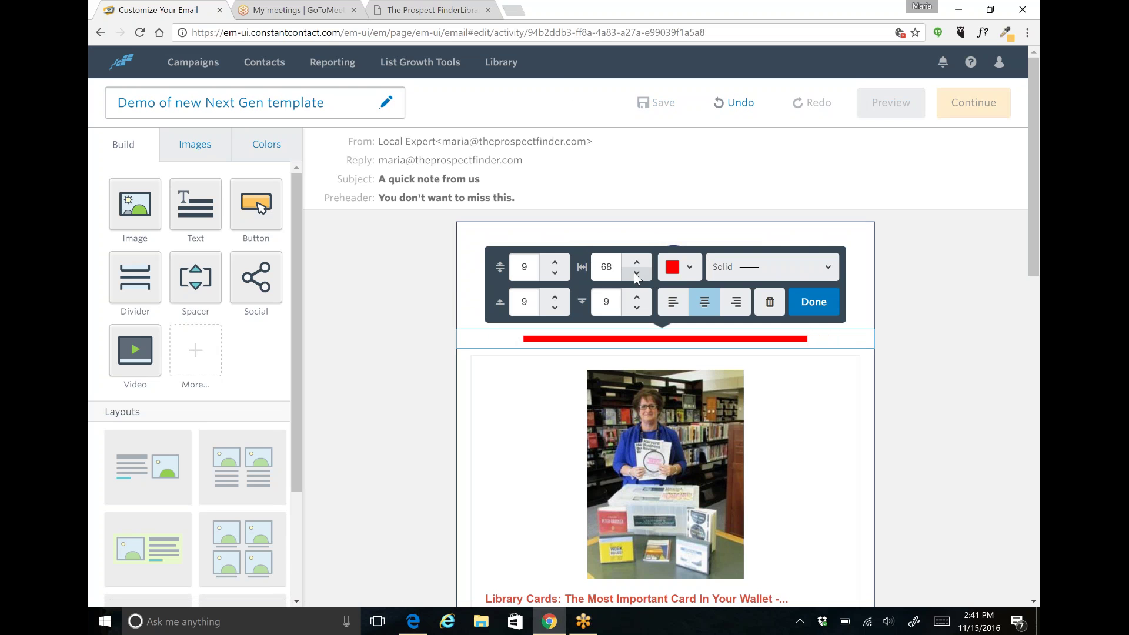
left_click(556, 263)
left_click(555, 263)
left_click(556, 264)
left_click(556, 264)
left_click(557, 264)
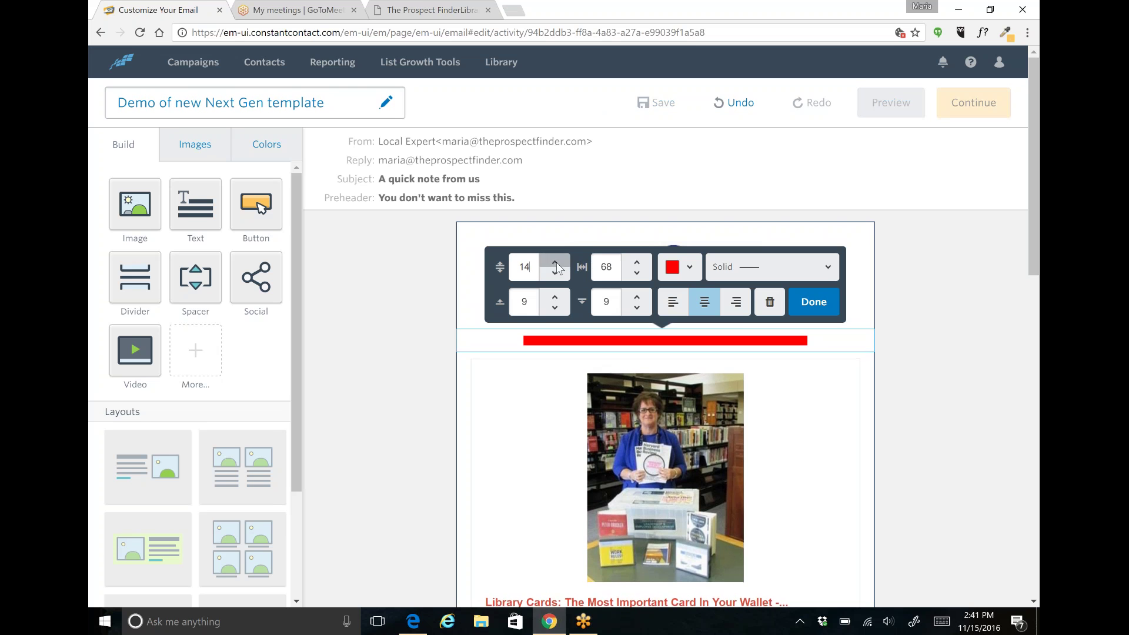
left_click(556, 263)
left_click(556, 264)
left_click(554, 274)
left_click(554, 274)
left_click(555, 274)
left_click(555, 274)
left_click(555, 274)
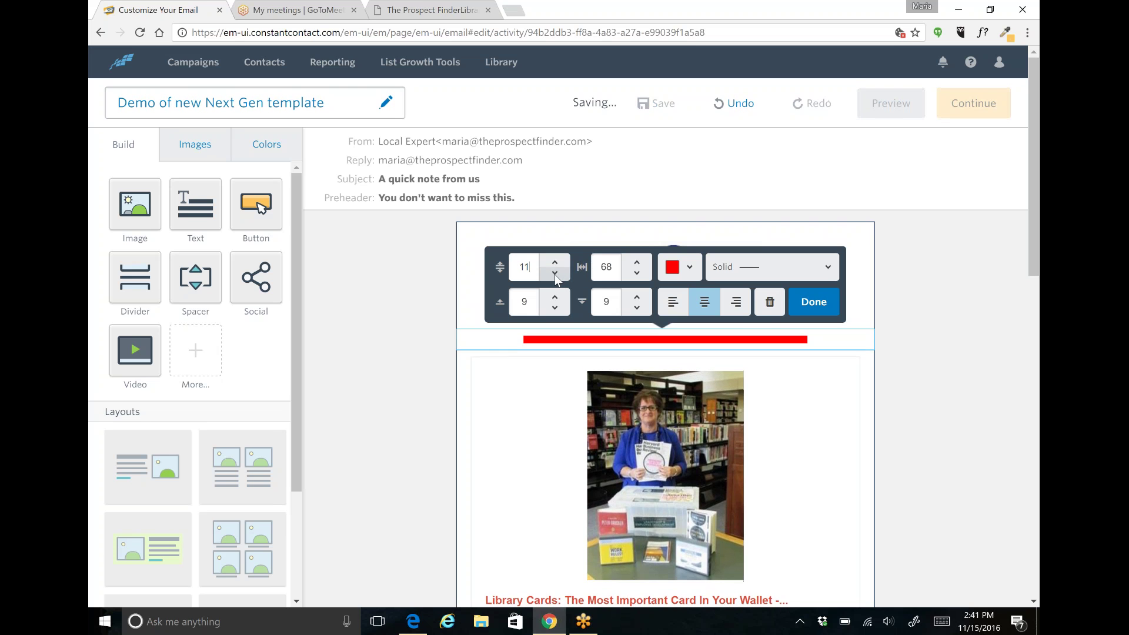
left_click(555, 274)
left_click(555, 274)
left_click(811, 302)
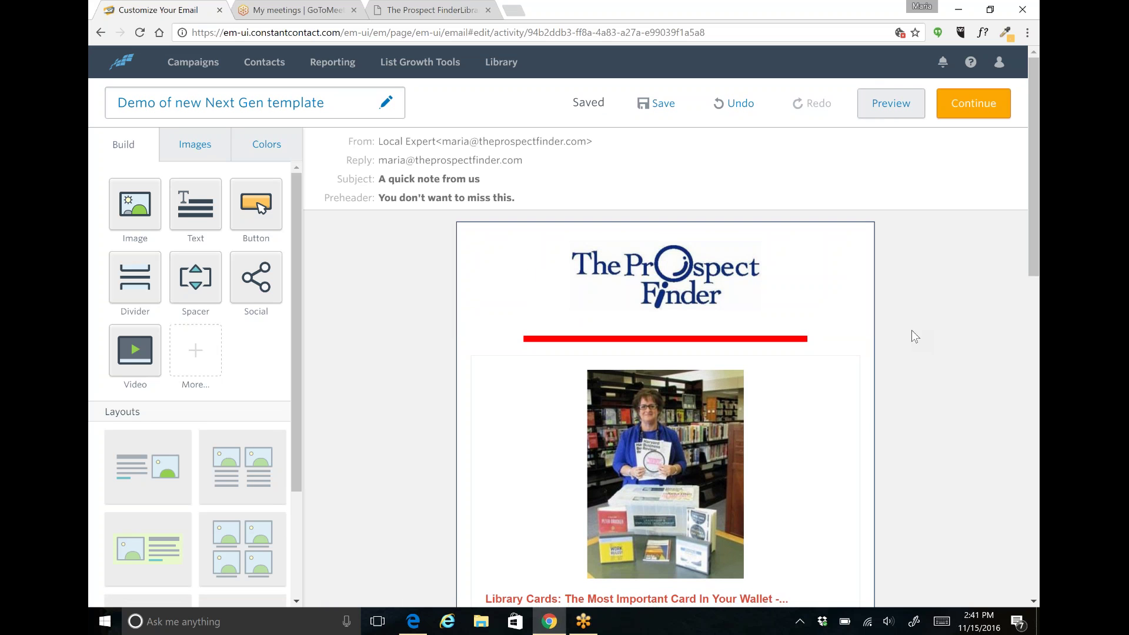
Insert a two-by-two product grid of image placeholders above the RSVP event block.
scroll(936, 353, "down", 7)
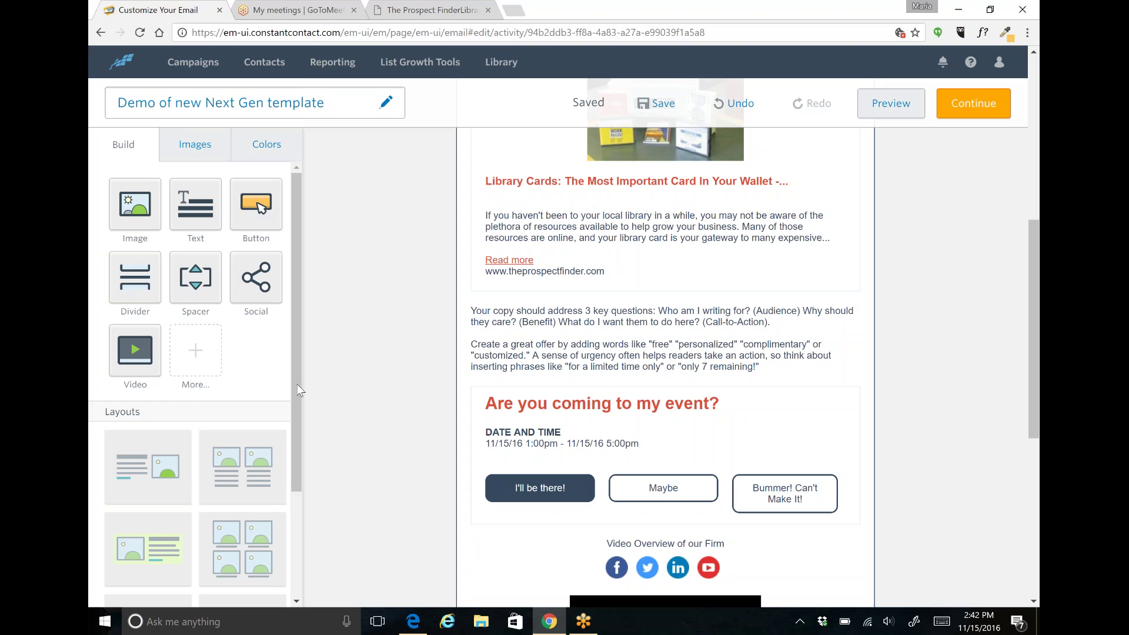
left_click_drag(298, 389, 309, 520)
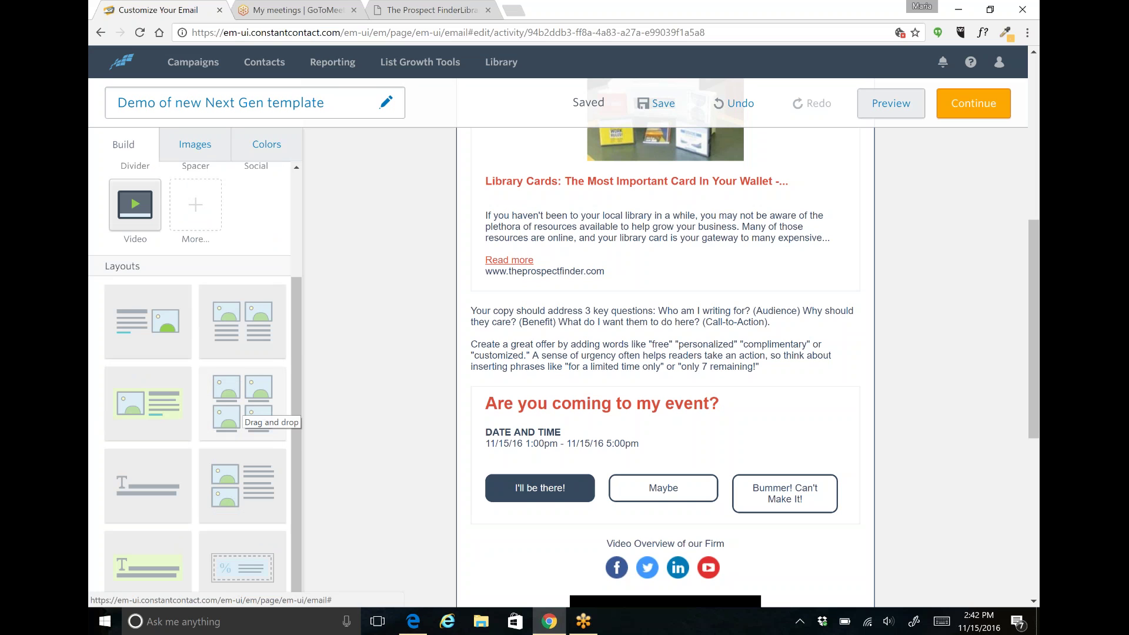
left_click_drag(240, 410, 628, 377)
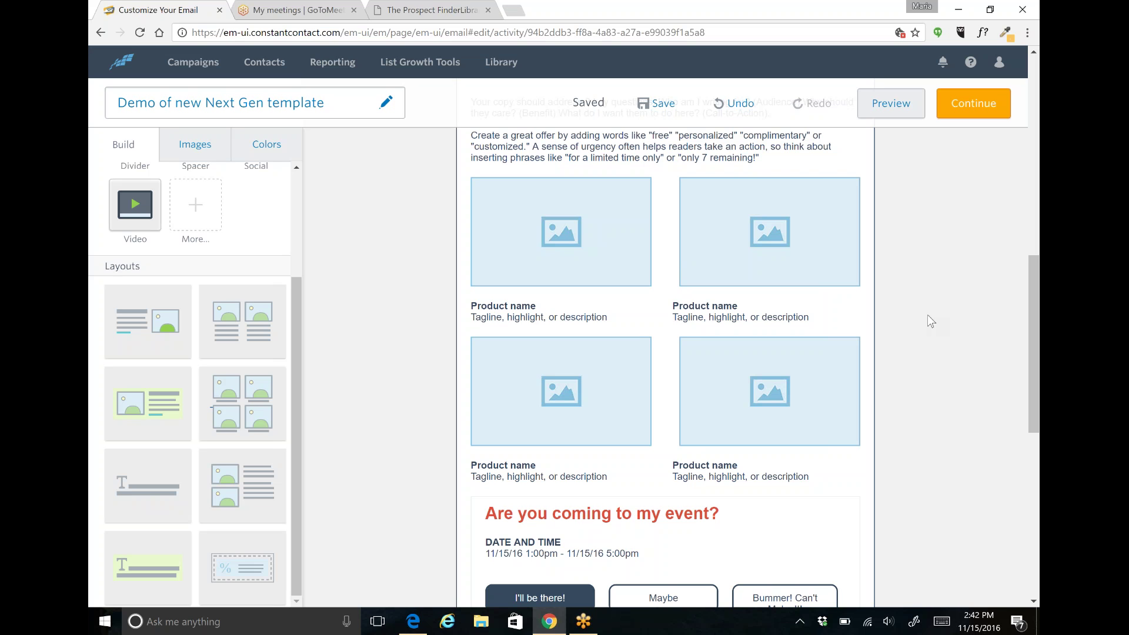
left_click(893, 105)
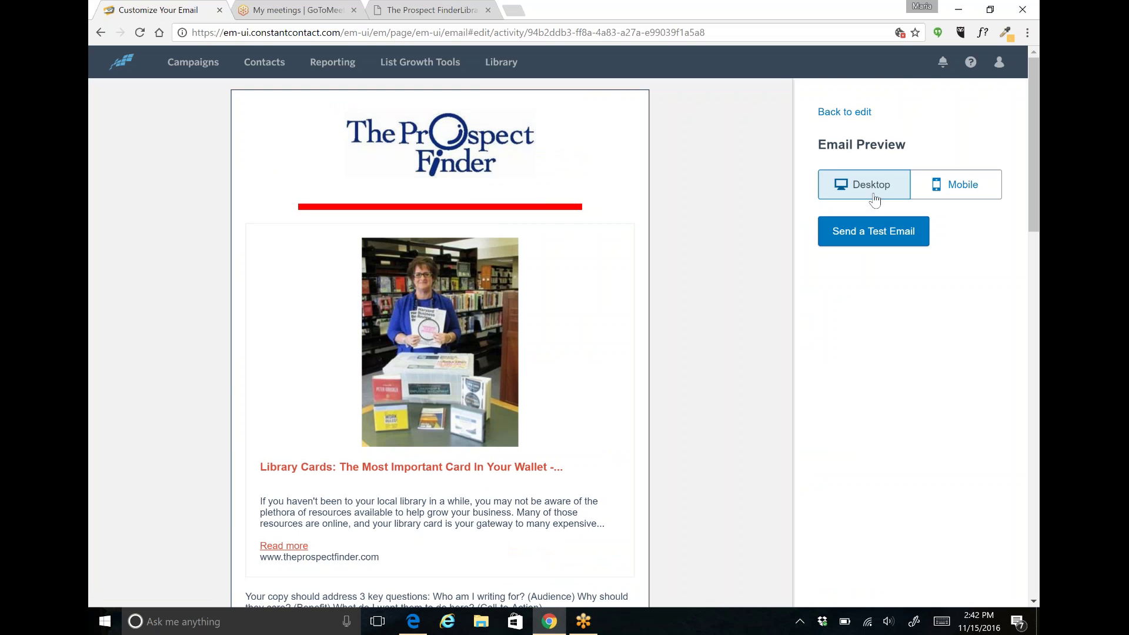
left_click(964, 188)
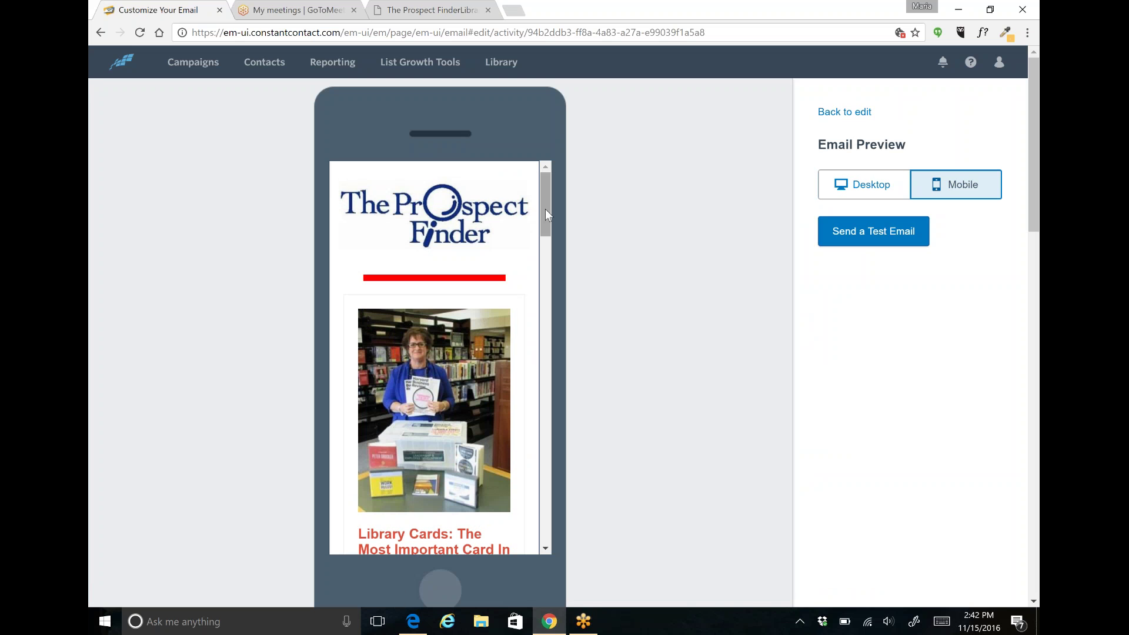
mouse_move(545, 209)
left_mouse_down()
mouse_move(551, 334)
mouse_move(531, 503)
mouse_move(555, 435)
mouse_move(564, 326)
mouse_move(546, 203)
left_mouse_up()
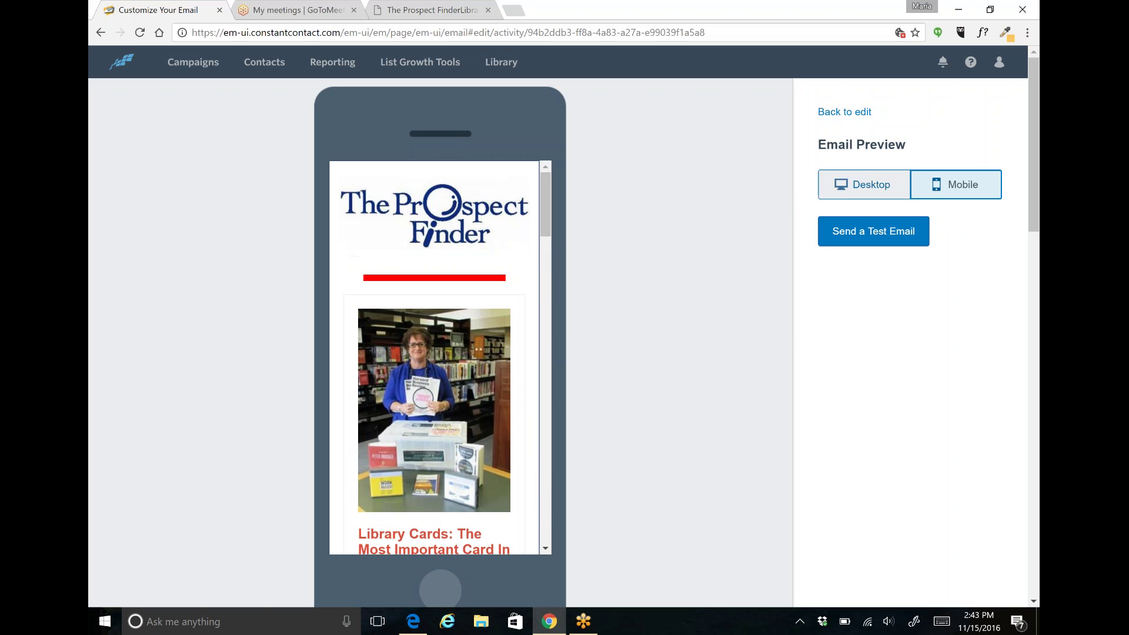
left_click(844, 189)
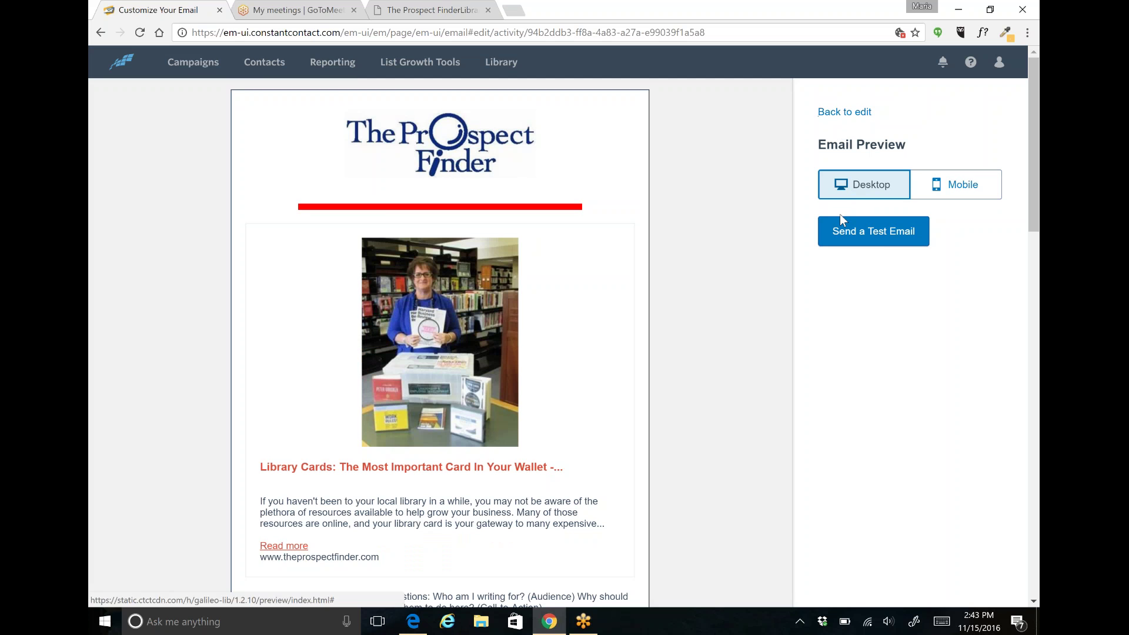
left_click(862, 241)
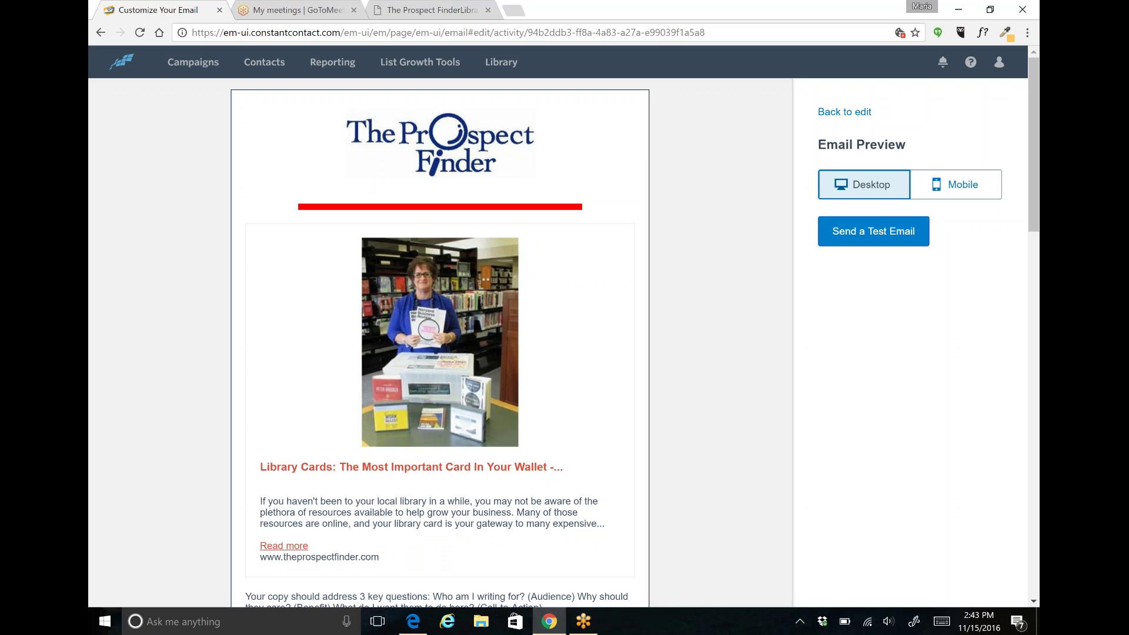
left_click(835, 115)
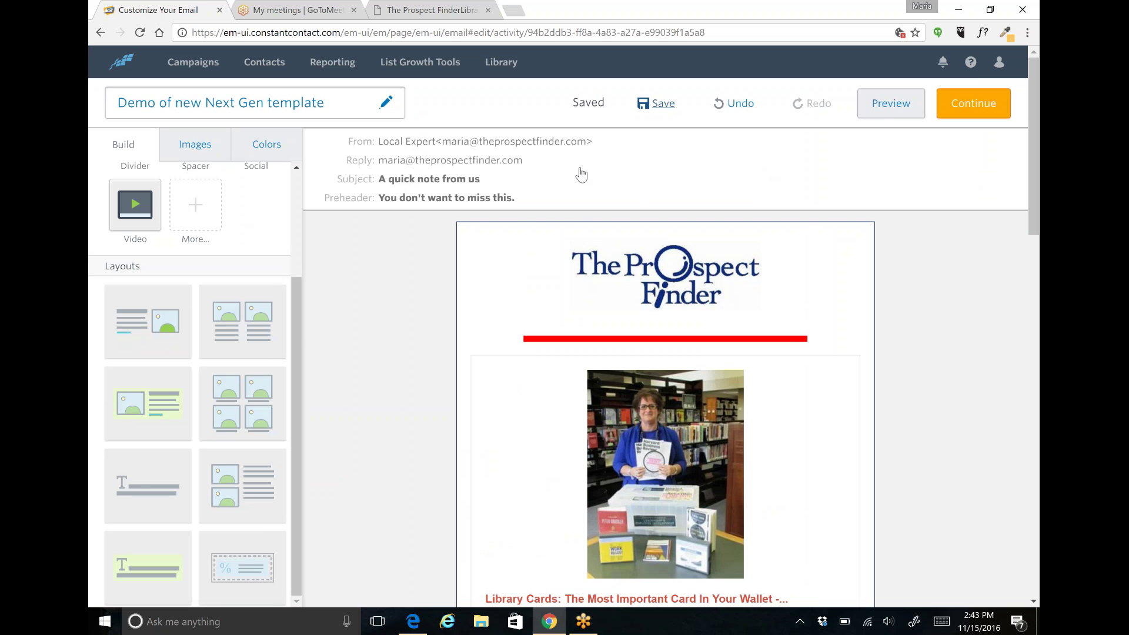
Expand the sender and subject details and select the subject and preheader text.
left_click(597, 189)
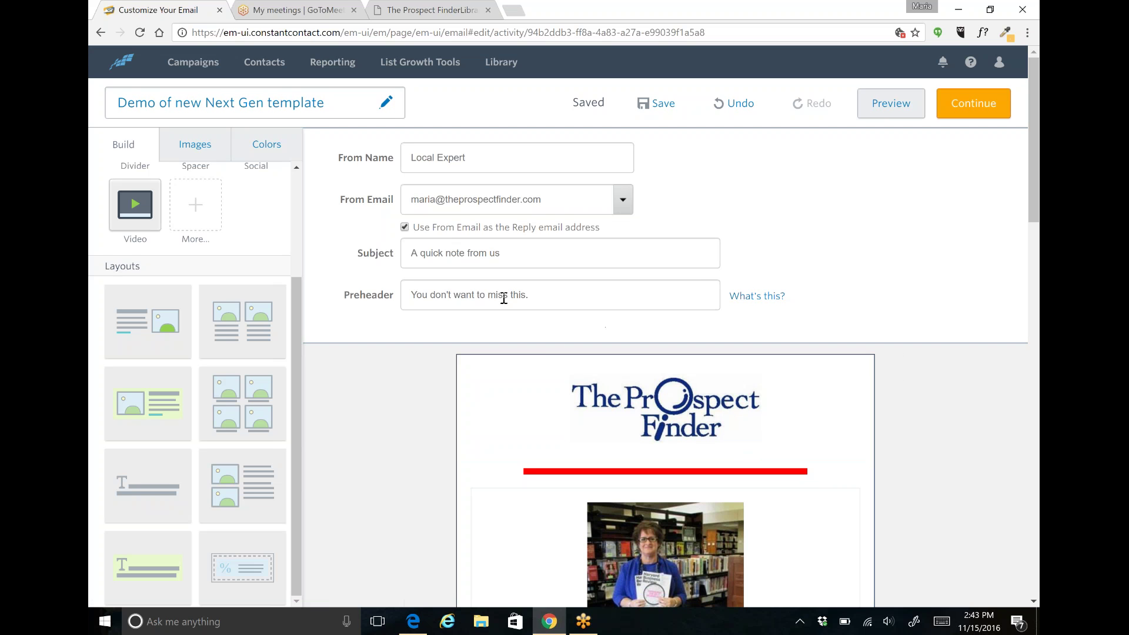
left_click_drag(524, 257, 410, 258)
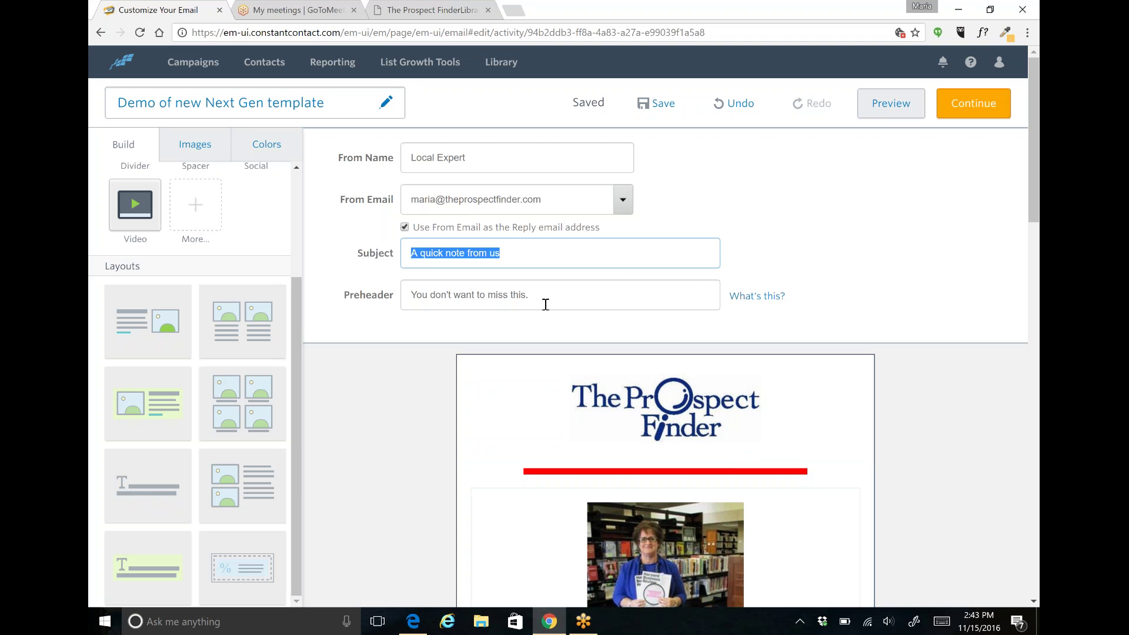
left_click_drag(541, 294, 409, 295)
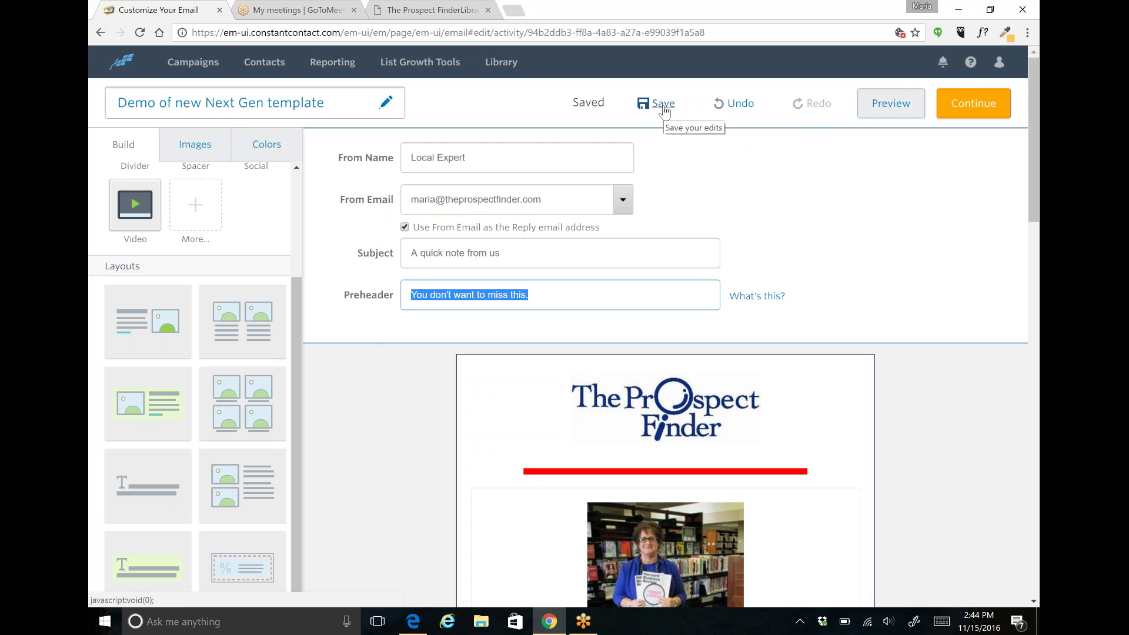
Save the draft and review its blocks from the logo down to the video.
left_click(662, 105)
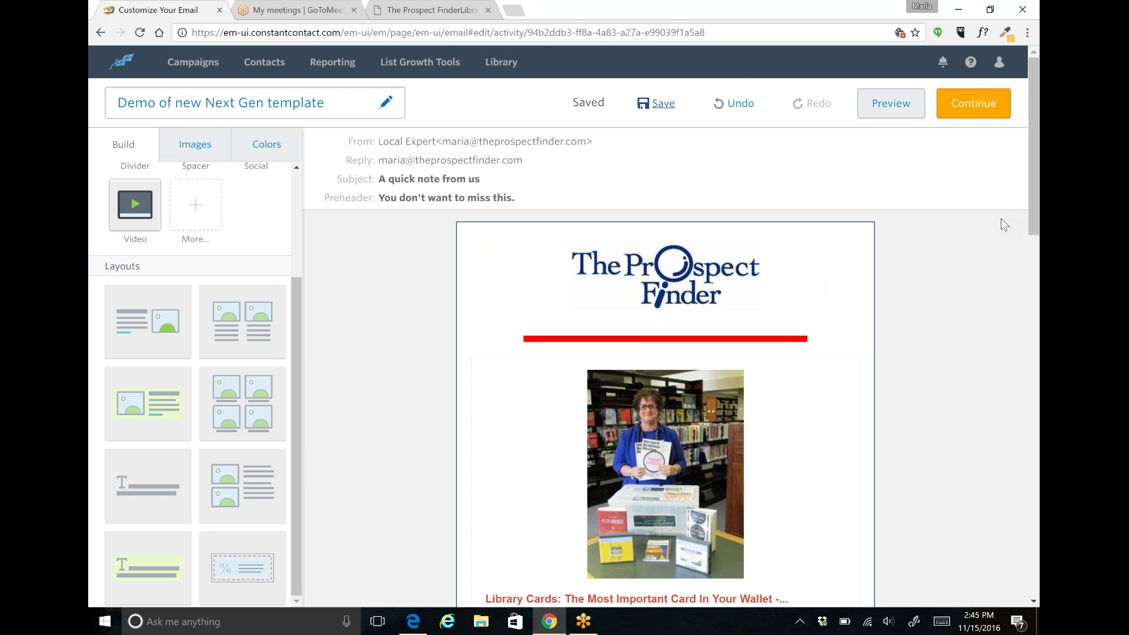
scroll(1001, 220, "down", 7)
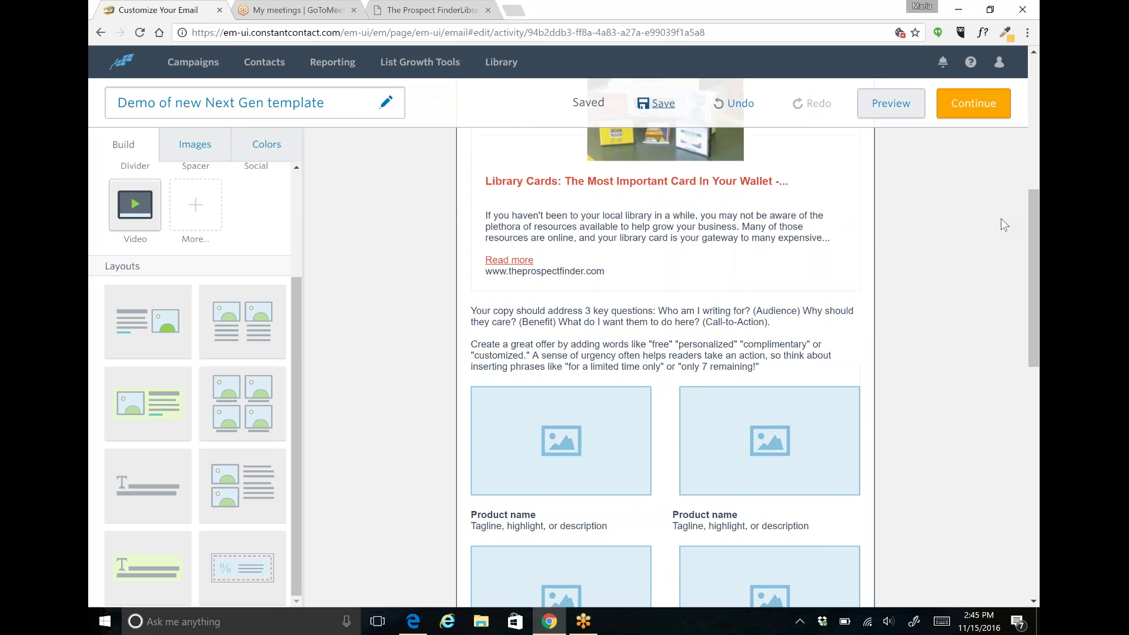
scroll(1000, 218, "down", 5)
scroll(1001, 217, "up", 7)
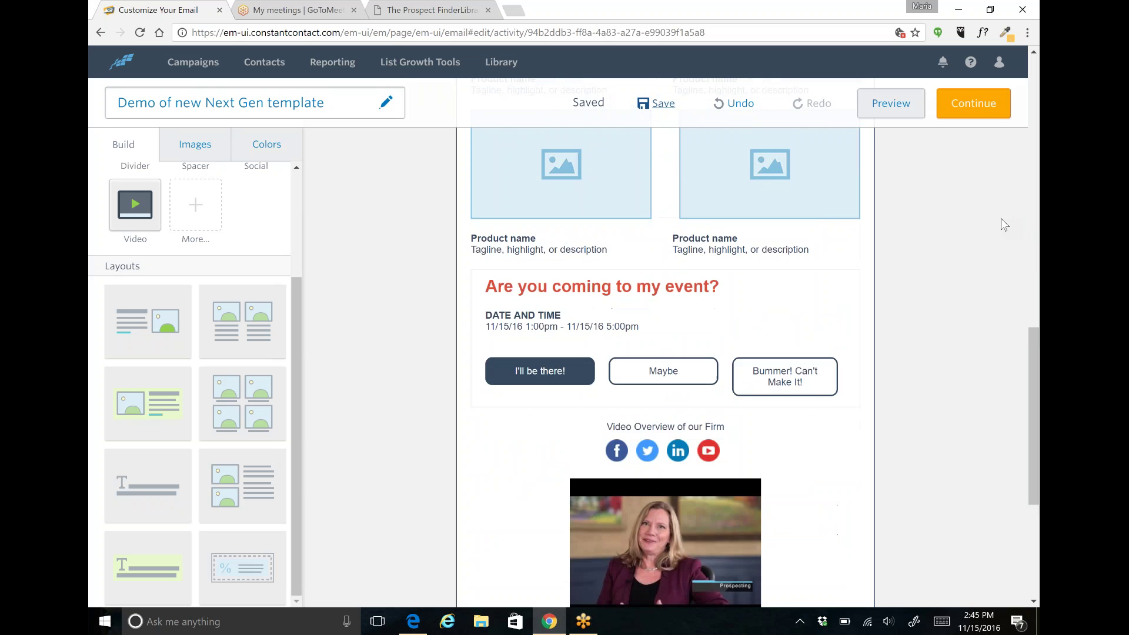